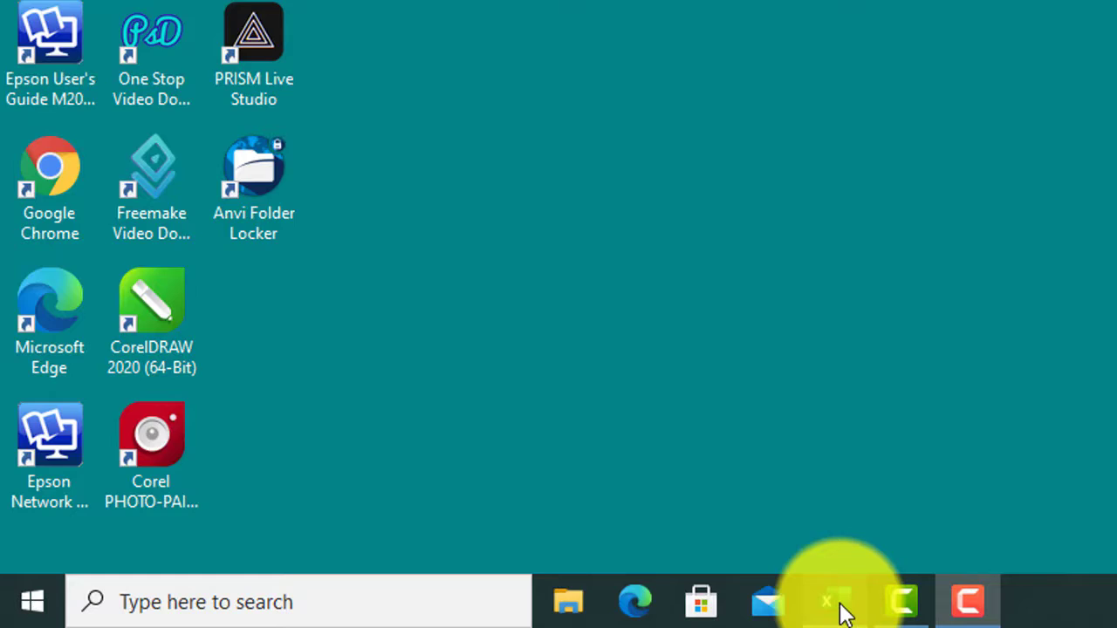
Select the question numbers and answer keys and verify their column width reads 8,11 without changing it
{"action": "left_click", "coordinate": [838, 606]}
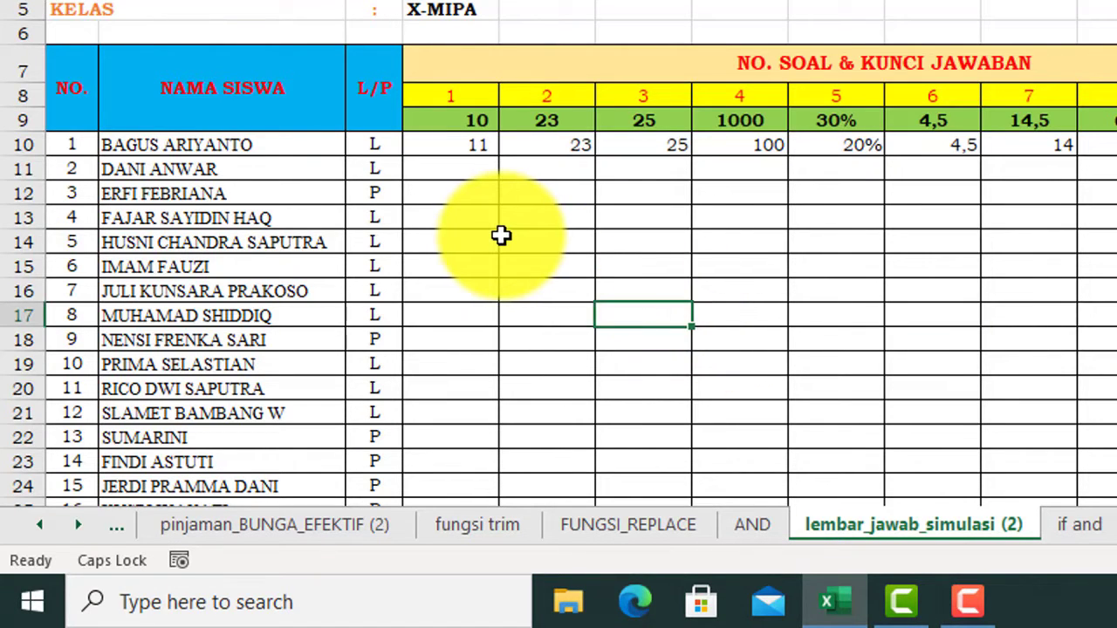
{"action": "left_click_drag", "start_coordinate": [514, 235], "coordinate": [660, 257]}
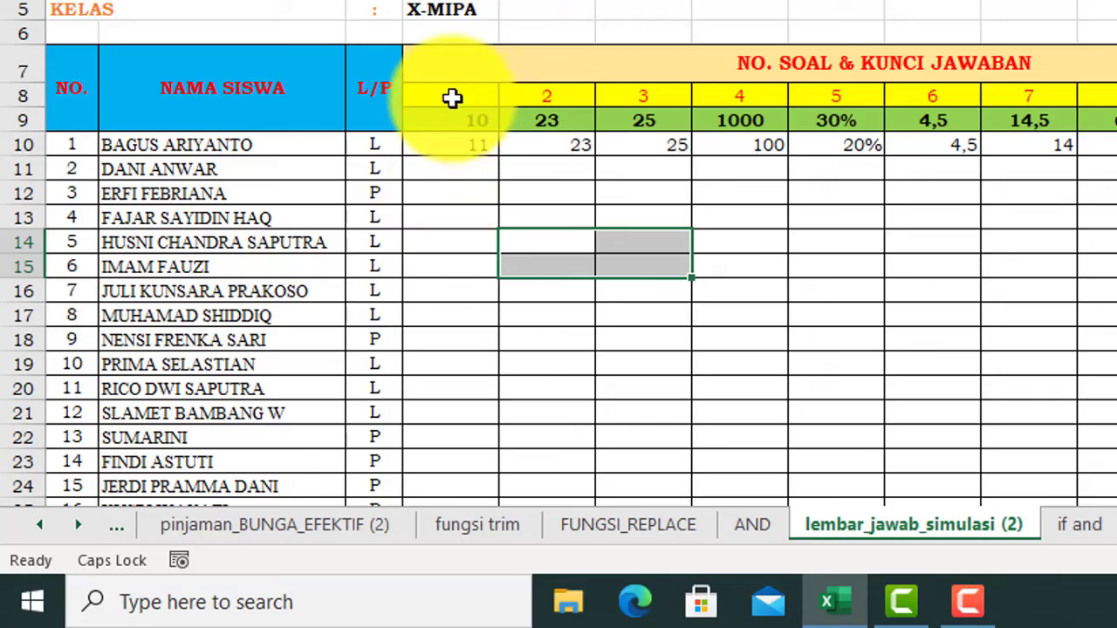
{"action": "left_click_drag", "start_coordinate": [462, 99], "coordinate": [1011, 208]}
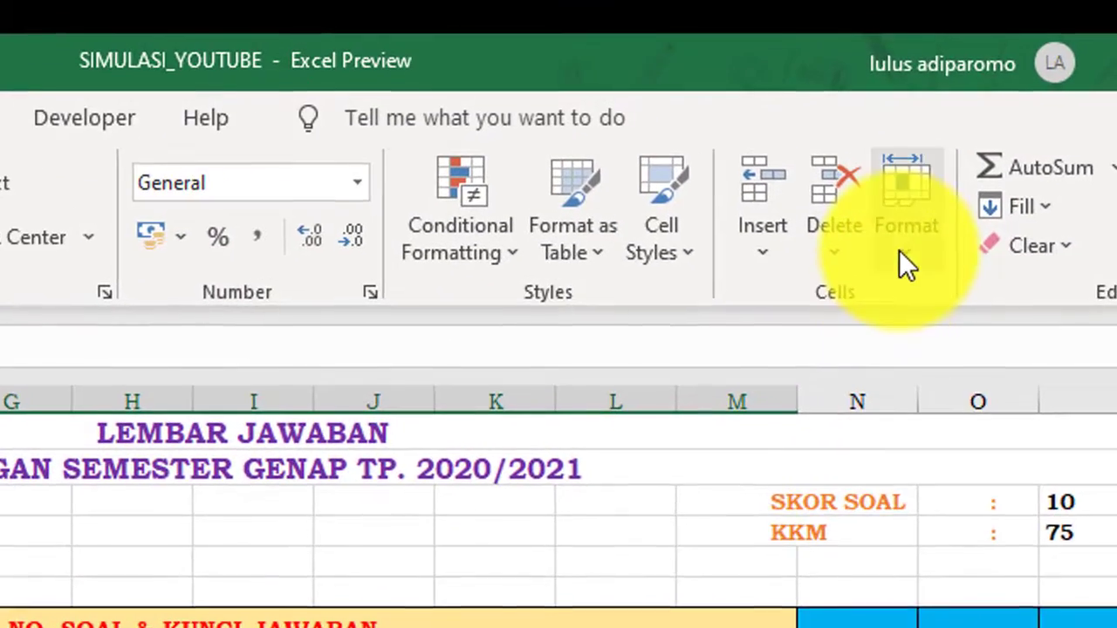
{"action": "left_click", "coordinate": [901, 253]}
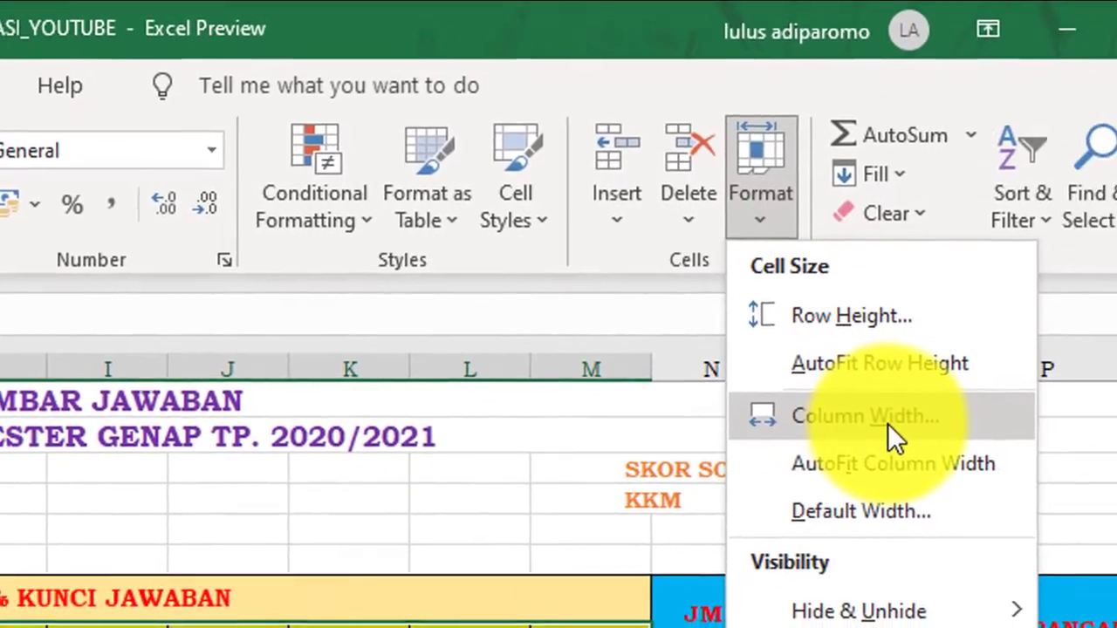
{"action": "left_click", "coordinate": [1003, 447]}
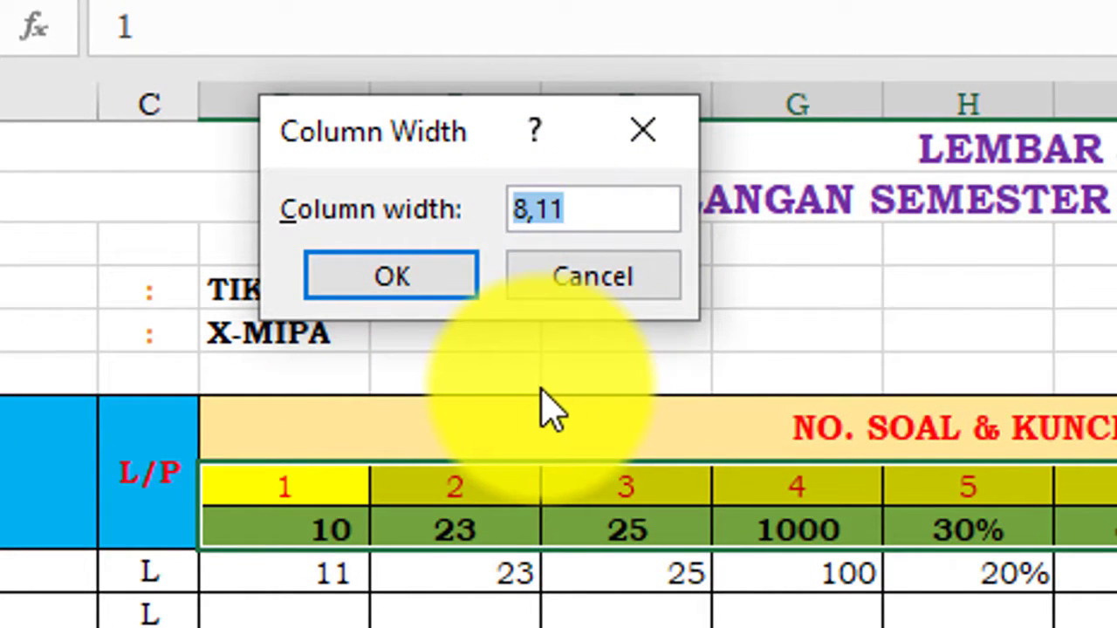
{"action": "left_click", "coordinate": [577, 310]}
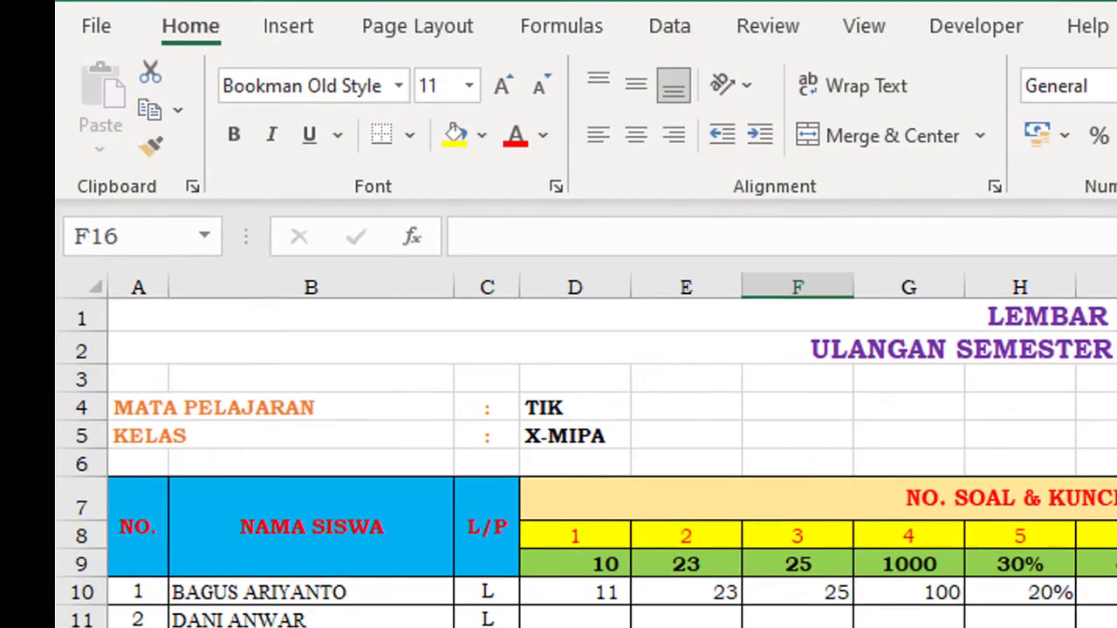
{"action": "left_click", "coordinate": [758, 422]}
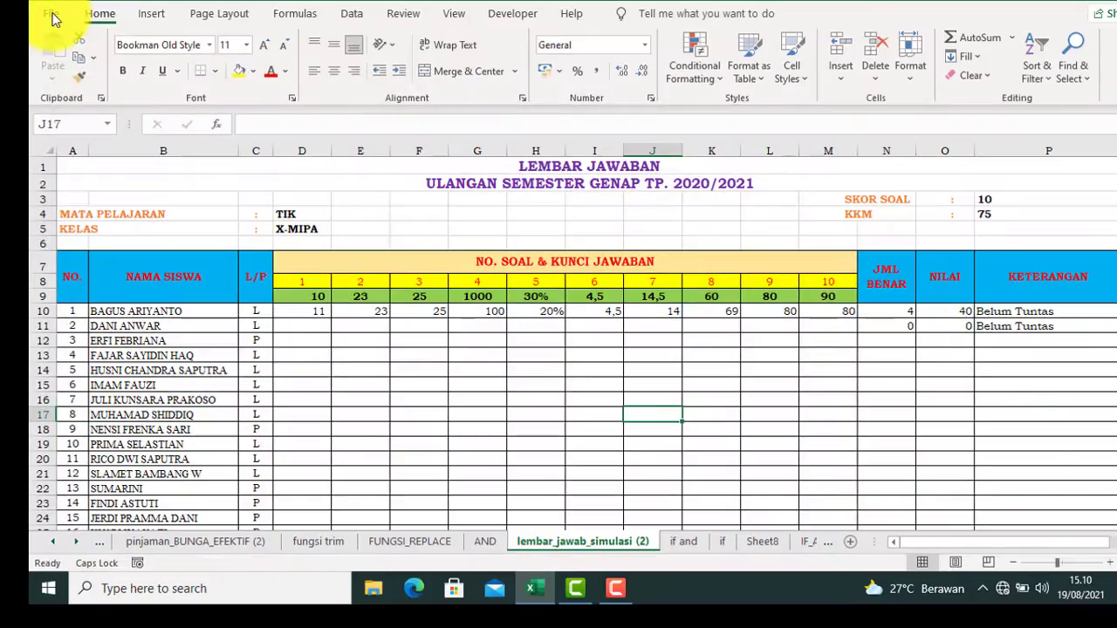
Open Excel Options and go to the Advanced settings page
{"action": "left_click", "coordinate": [51, 13]}
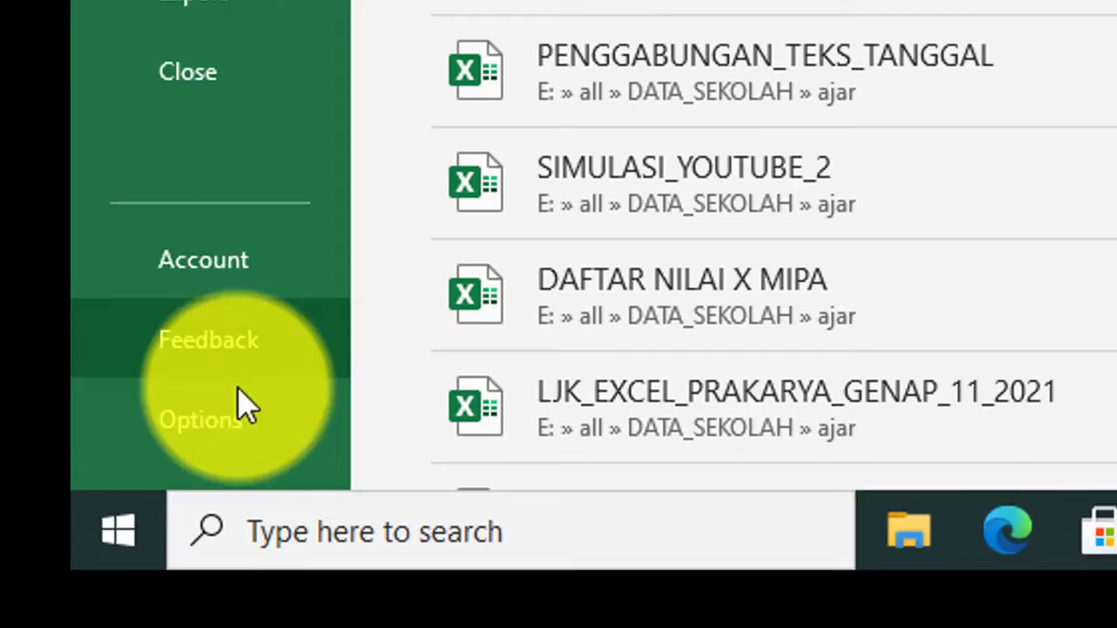
{"action": "left_click", "coordinate": [87, 543]}
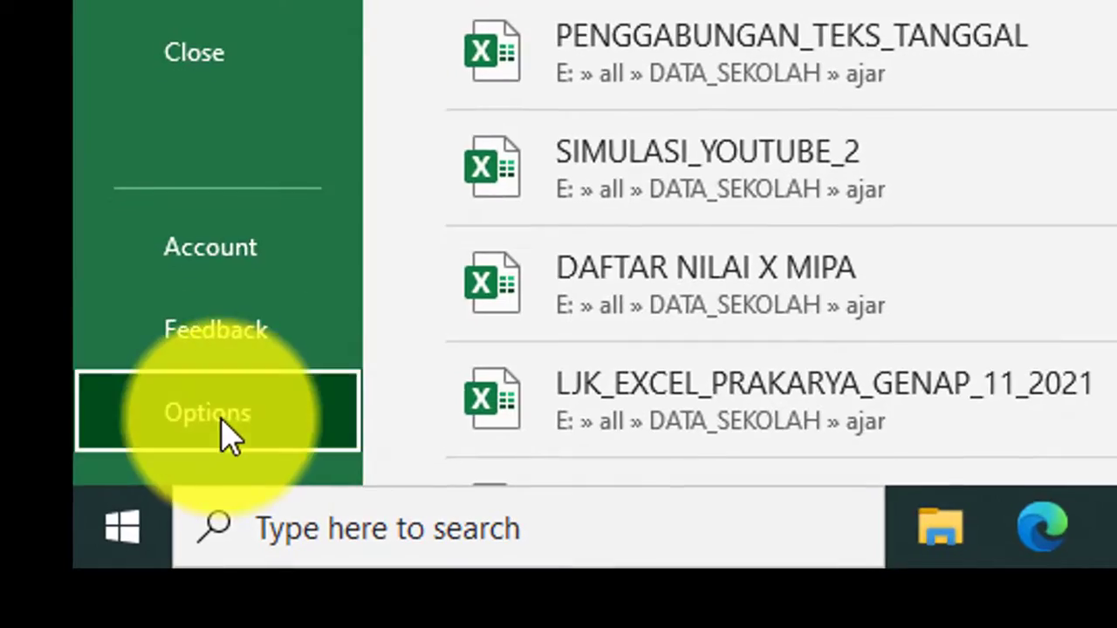
{"action": "left_click", "coordinate": [223, 432]}
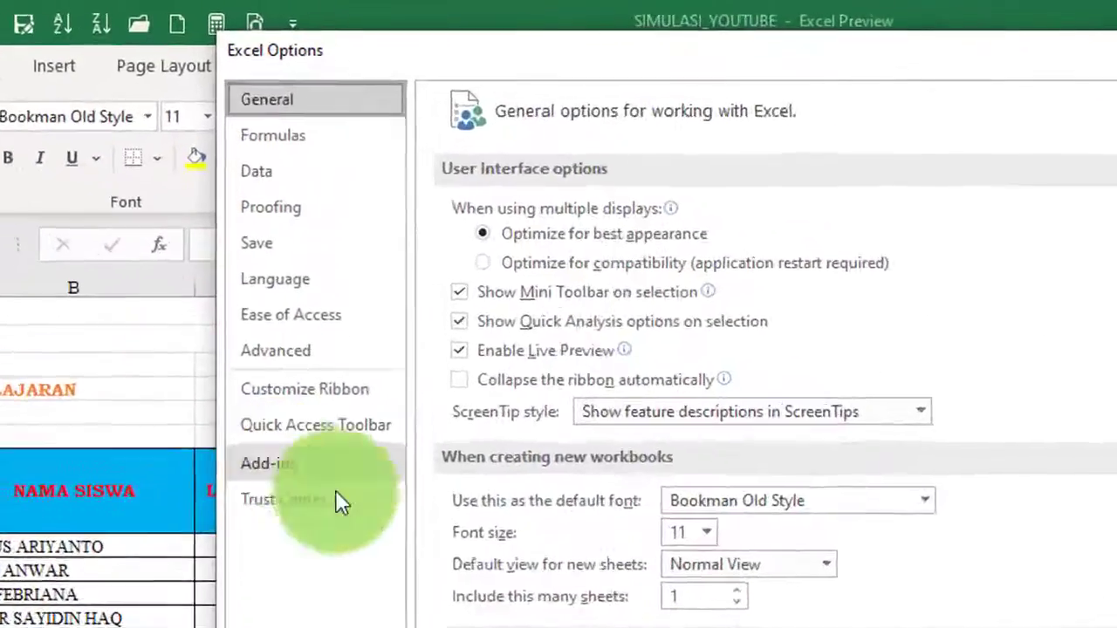
{"action": "left_click", "coordinate": [166, 378]}
{"action": "scroll", "coordinate": [1082, 603], "scroll_direction": "down", "scroll_amount": 1}
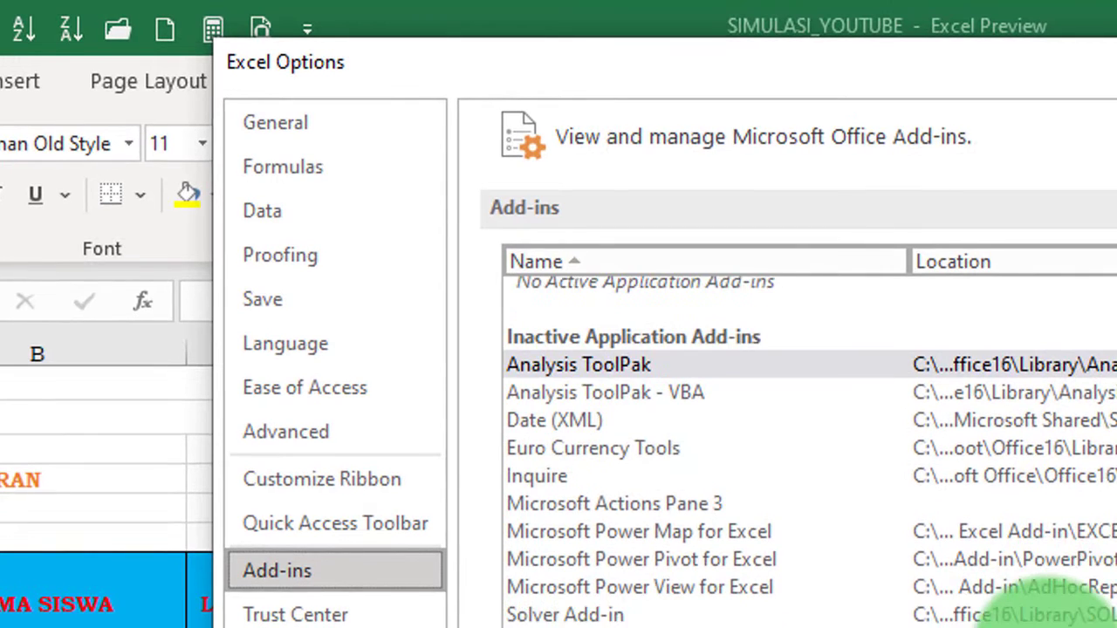
{"action": "scroll", "coordinate": [1082, 602], "scroll_direction": "up", "scroll_amount": 1}
{"action": "left_click", "coordinate": [278, 479]}
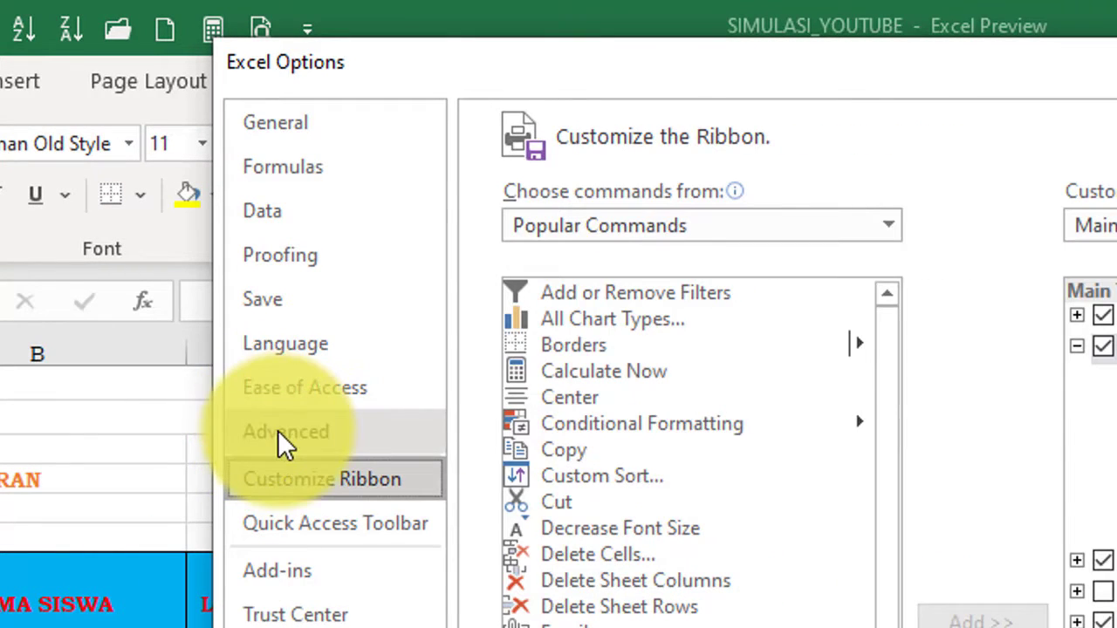
{"action": "left_click", "coordinate": [278, 431]}
Set Ruler units to Millimeters under Display and confirm the options
{"action": "scroll", "coordinate": [929, 611], "scroll_direction": "down", "scroll_amount": 5}
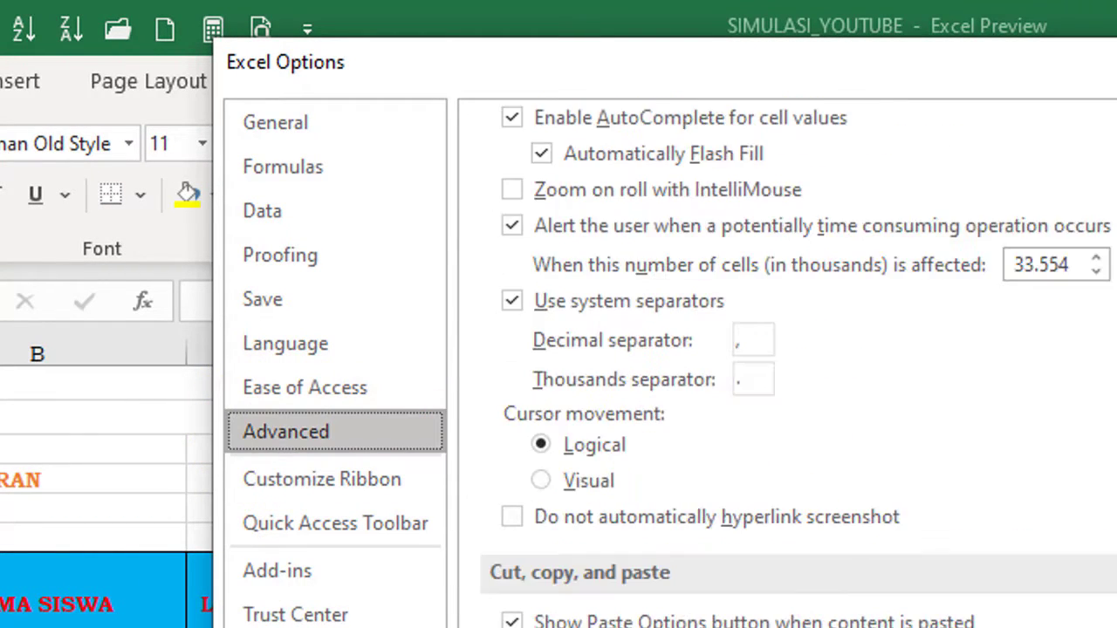
{"action": "scroll", "coordinate": [929, 611], "scroll_direction": "down", "scroll_amount": 5}
{"action": "scroll", "coordinate": [799, 366], "scroll_direction": "down", "scroll_amount": 3}
{"action": "scroll", "coordinate": [798, 366], "scroll_direction": "down", "scroll_amount": 1}
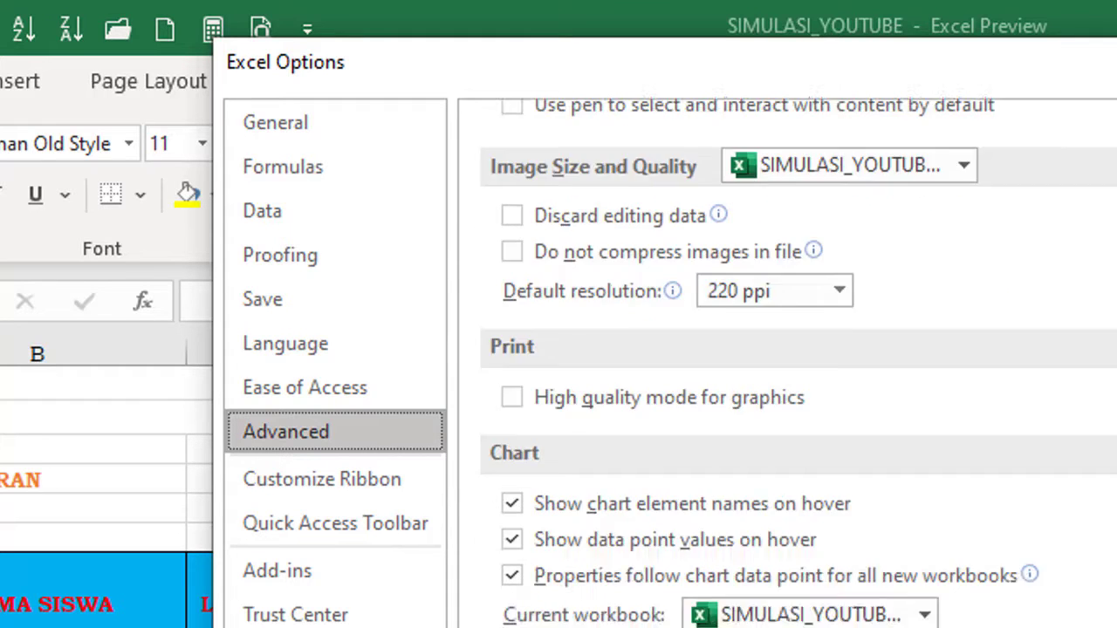
{"action": "scroll", "coordinate": [799, 367], "scroll_direction": "down", "scroll_amount": 4}
{"action": "scroll", "coordinate": [785, 366], "scroll_direction": "down", "scroll_amount": 3}
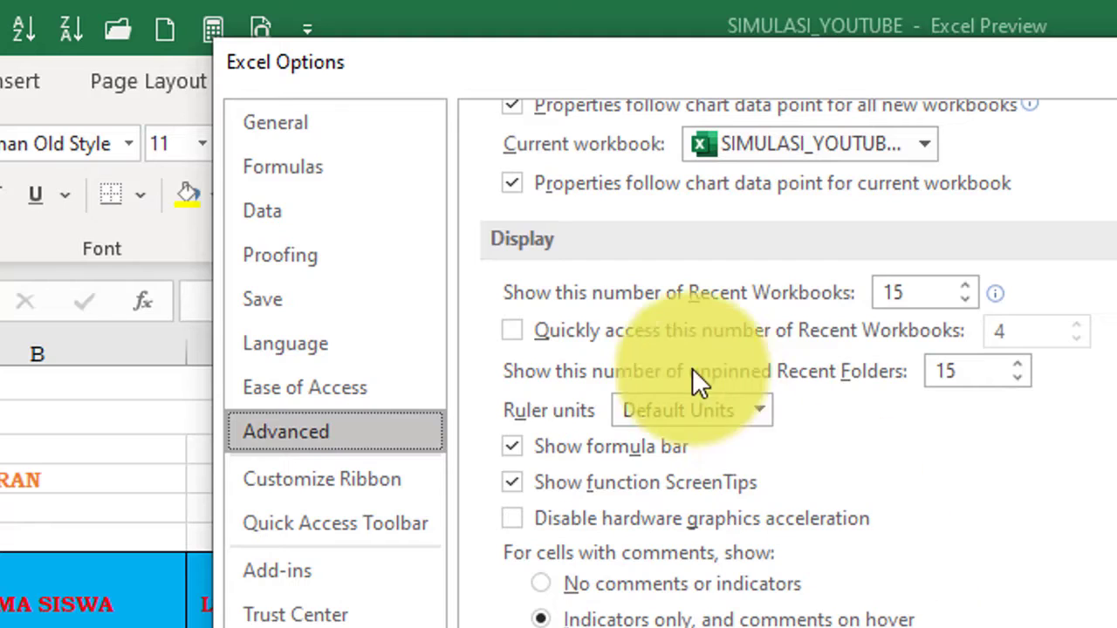
{"action": "left_click", "coordinate": [757, 411]}
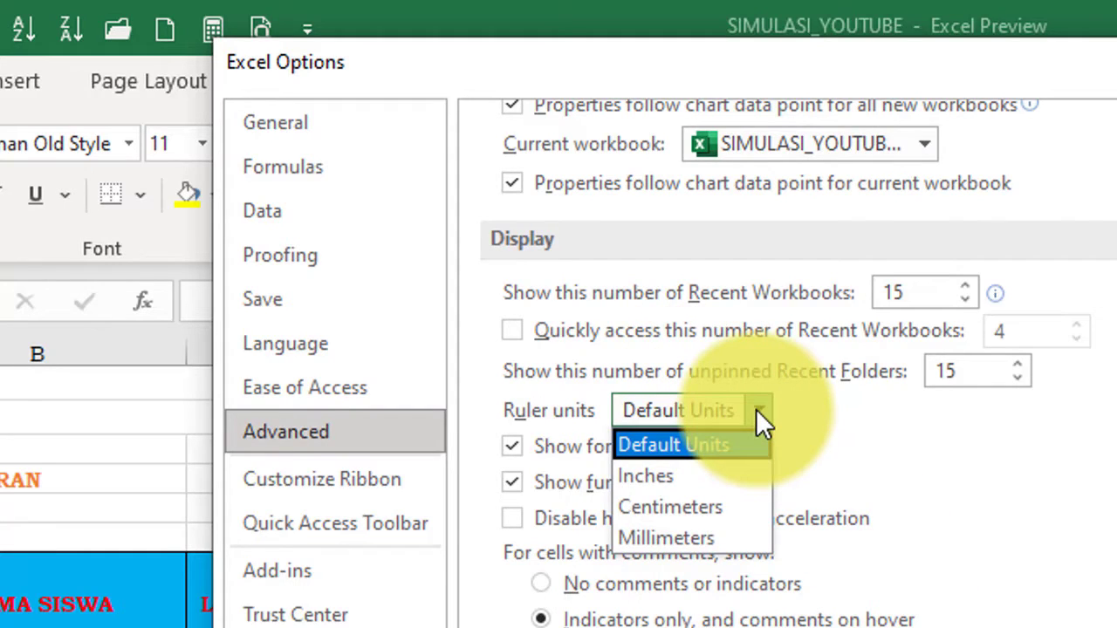
{"action": "left_click", "coordinate": [699, 541]}
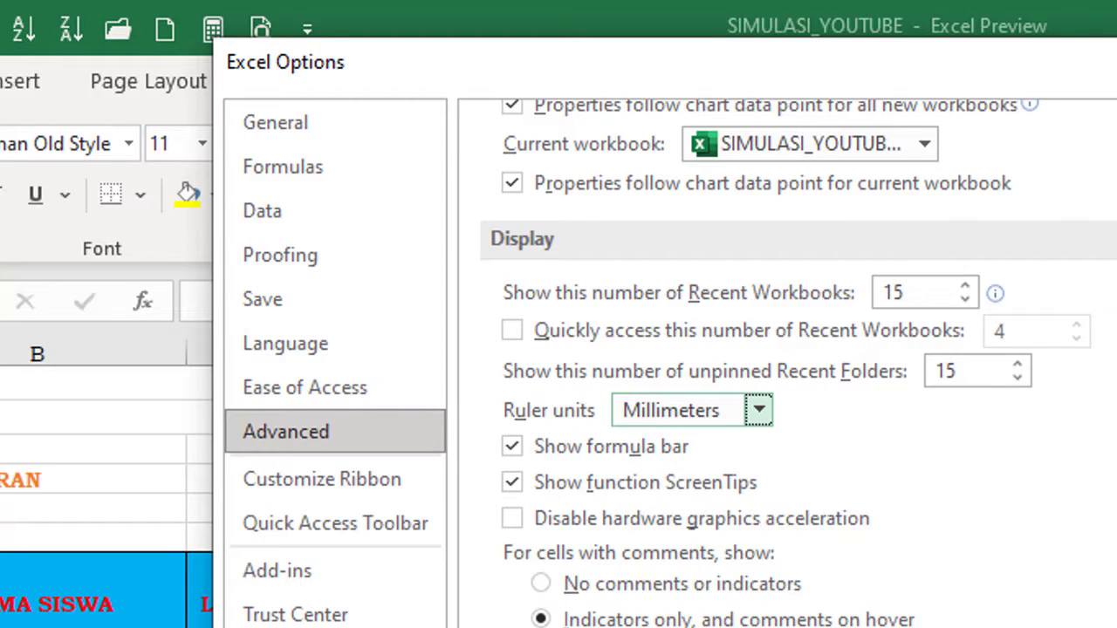
{"action": "key", "text": "Return"}
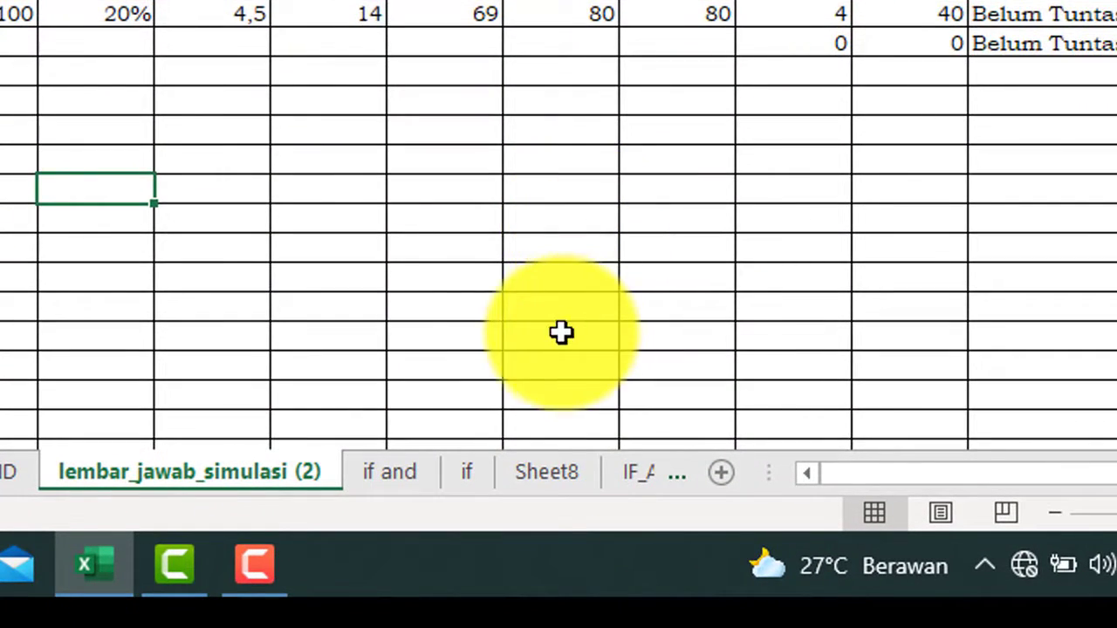
Switch the answer sheet to Page Layout view and select cell D18
{"action": "scroll", "coordinate": [690, 475], "scroll_direction": "down", "scroll_amount": 2}
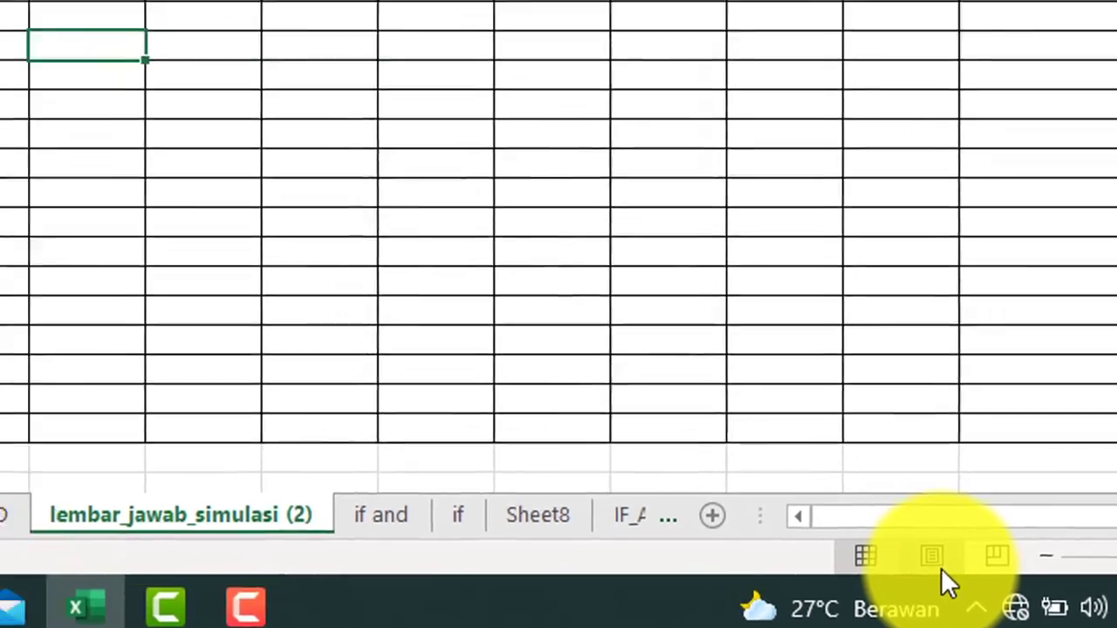
{"action": "left_click", "coordinate": [859, 483]}
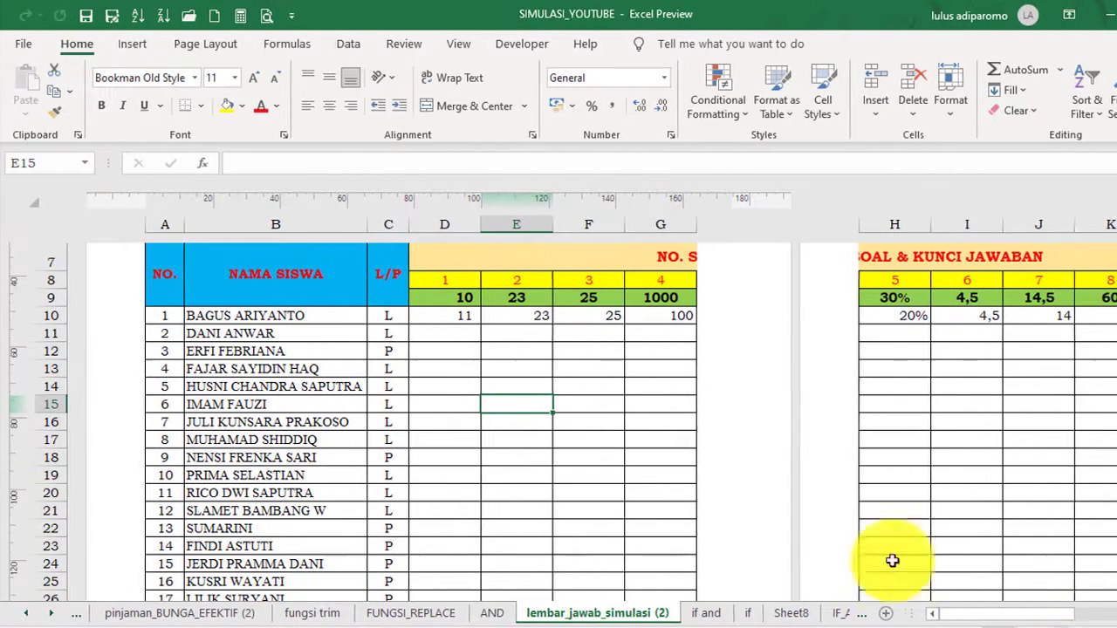
{"action": "left_click", "coordinate": [1020, 347]}
{"action": "left_click", "coordinate": [466, 458]}
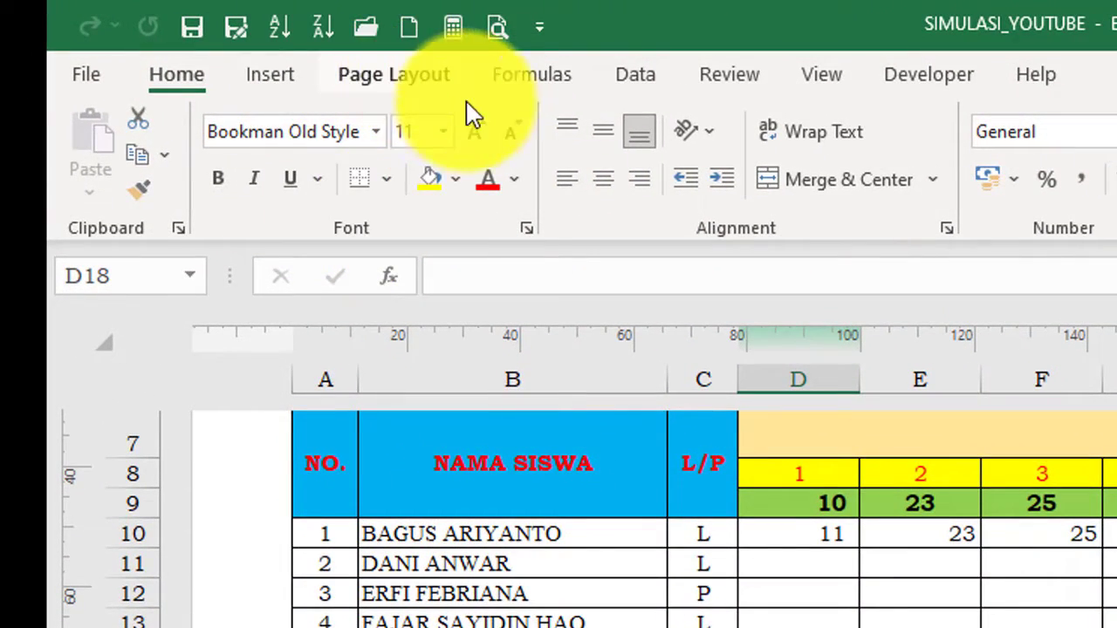
Set the page orientation to Landscape
{"action": "left_click", "coordinate": [393, 74]}
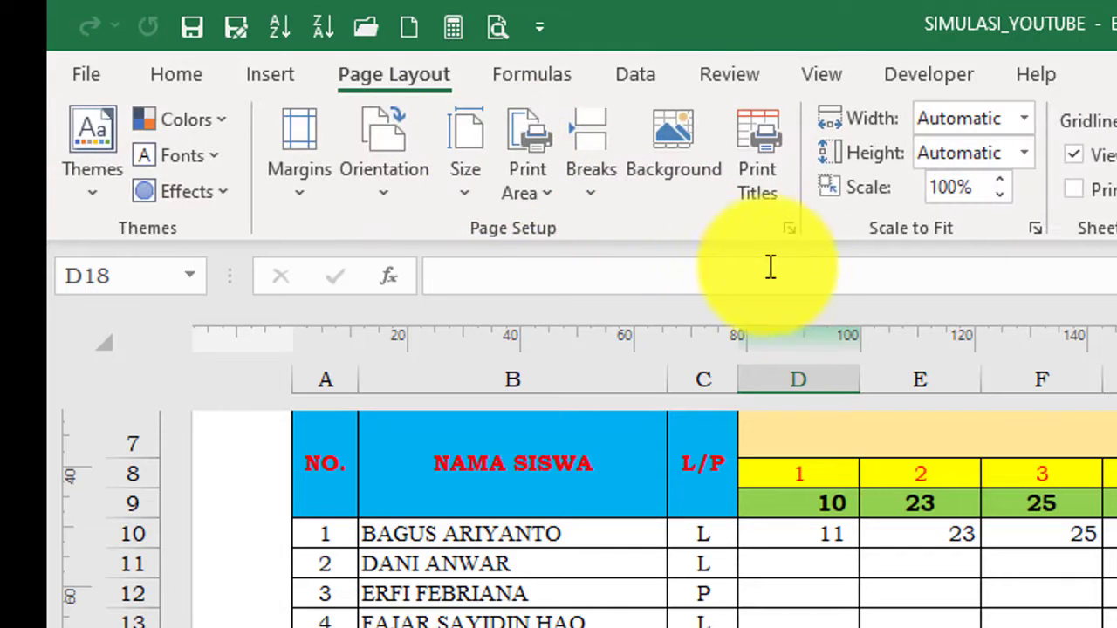
{"action": "left_click", "coordinate": [388, 210]}
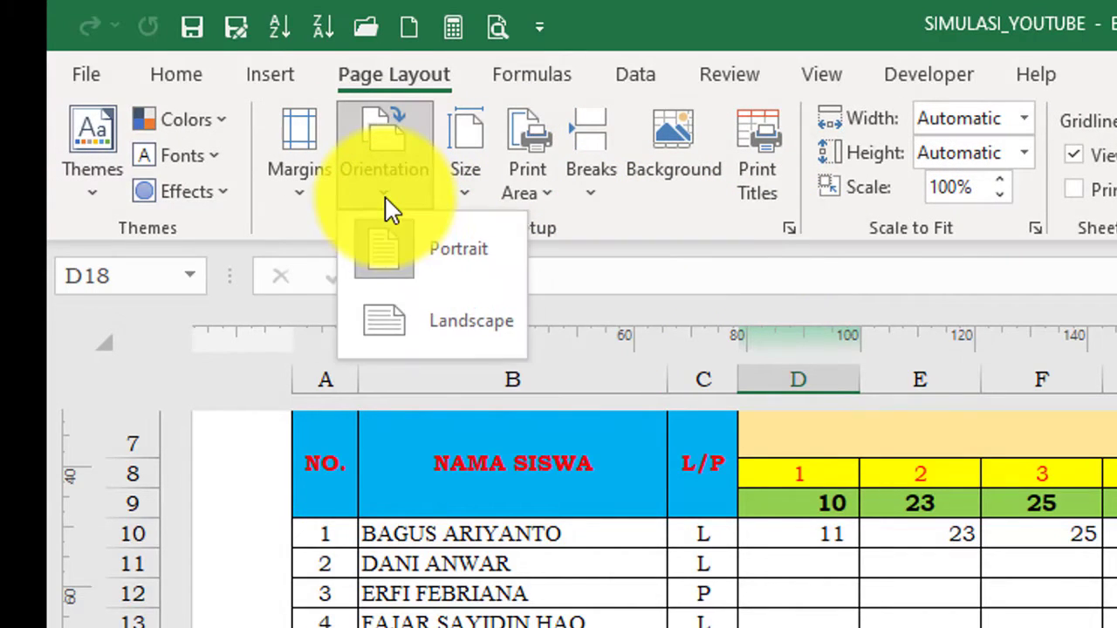
{"action": "left_click", "coordinate": [431, 321]}
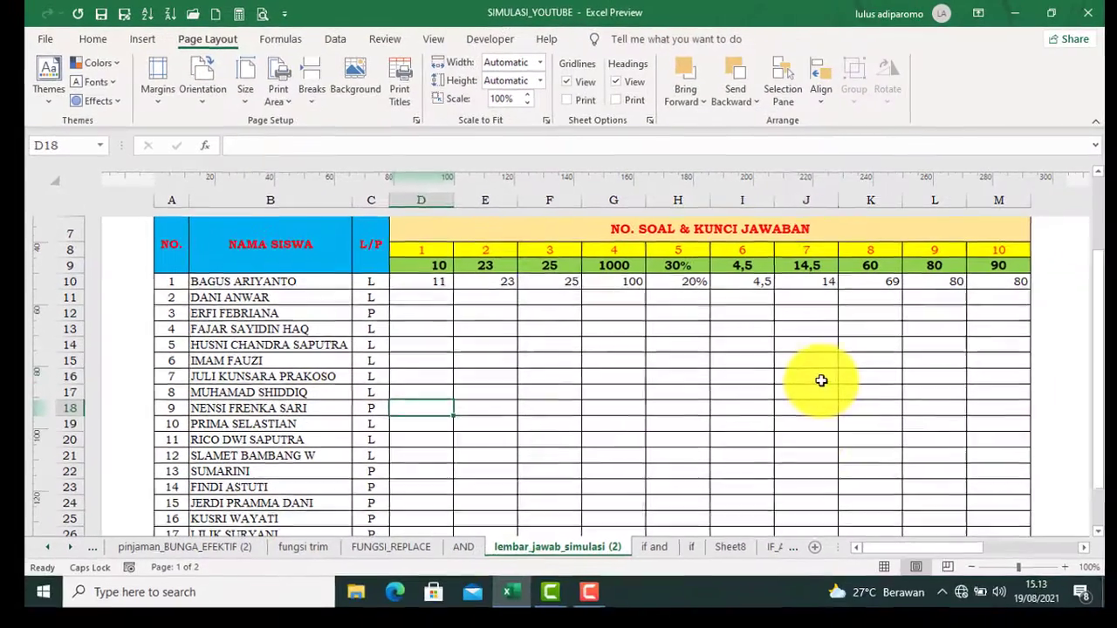
Lower the print scaling to 85% in Page Setup
{"action": "left_click", "coordinate": [823, 379]}
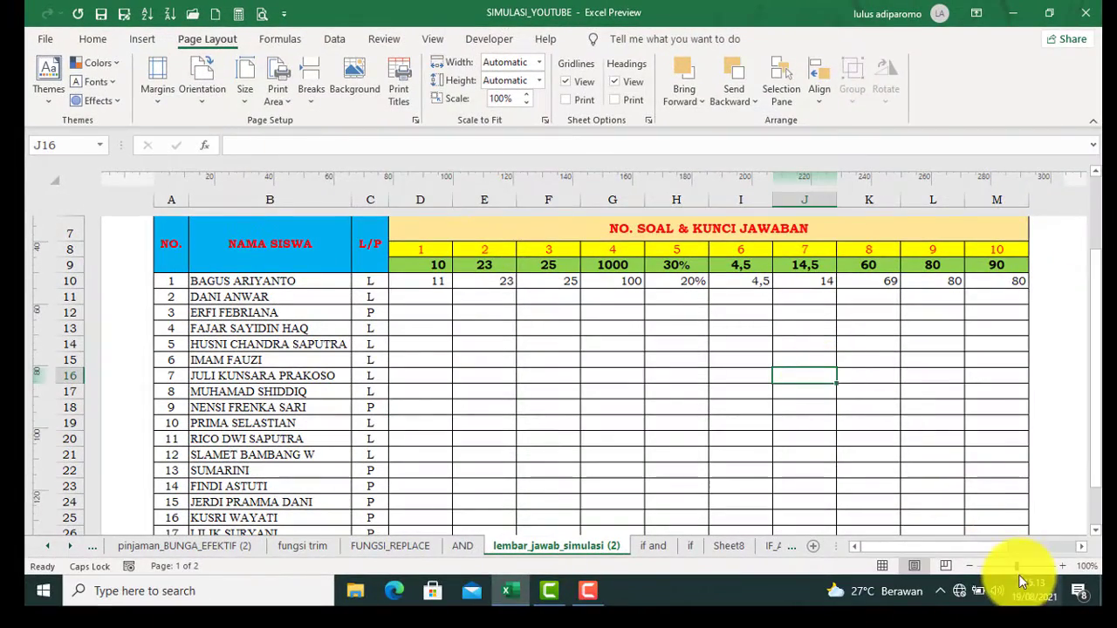
{"action": "left_click_drag", "start_coordinate": [1018, 566], "coordinate": [1007, 567]}
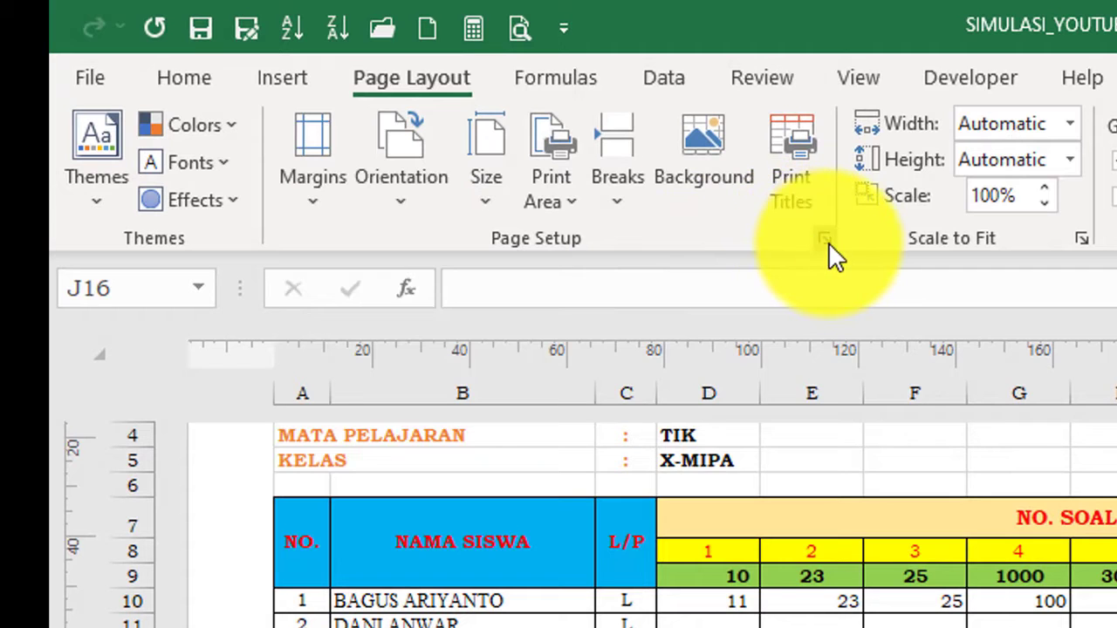
{"action": "left_click", "coordinate": [826, 241]}
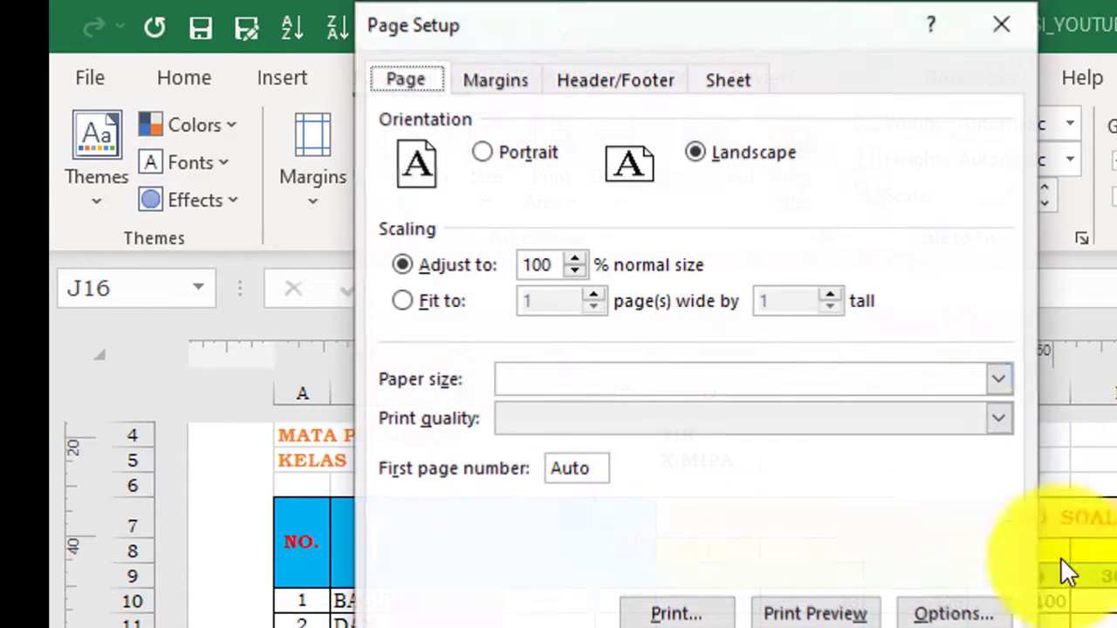
{"action": "left_click", "coordinate": [575, 271]}
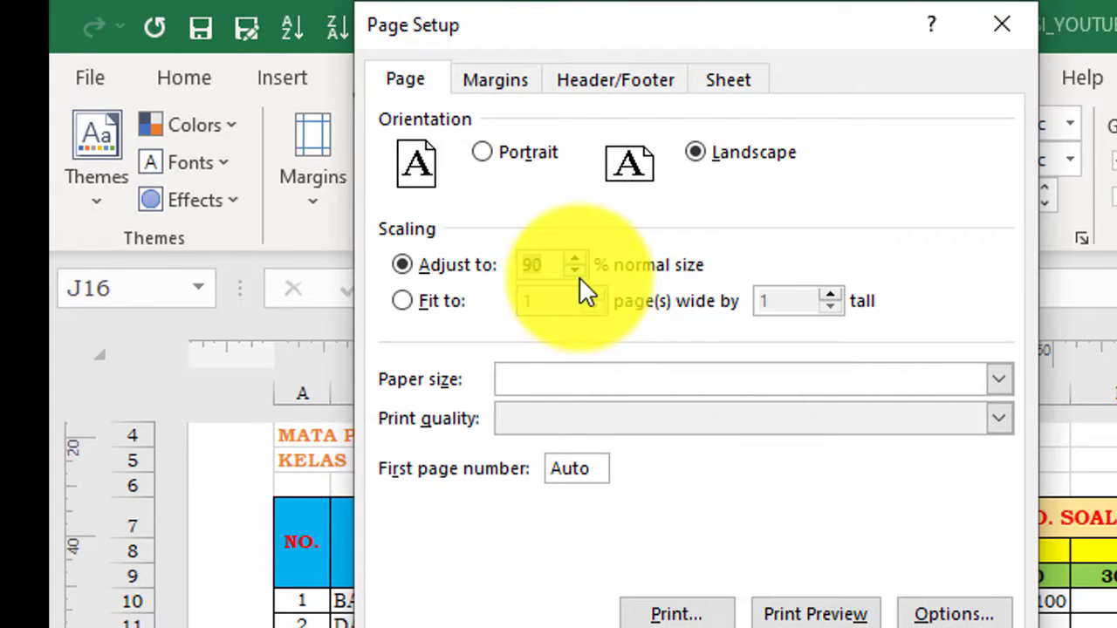
{"action": "left_click", "coordinate": [575, 271]}
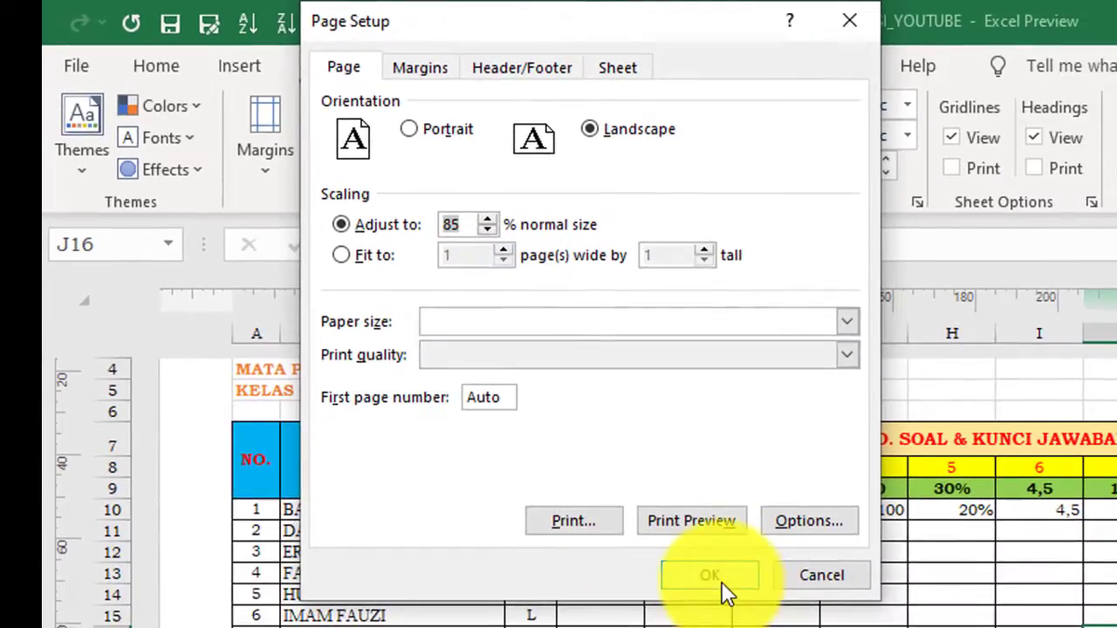
Apply the 85% page setup and scroll down to review both printed pages
{"action": "left_click", "coordinate": [716, 577]}
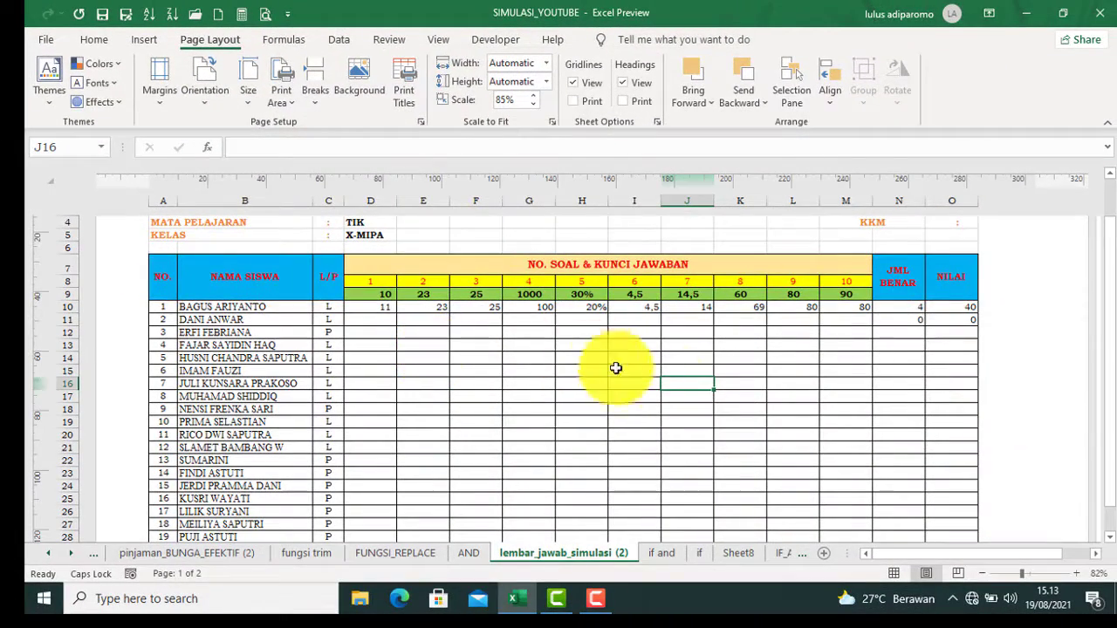
{"action": "scroll", "coordinate": [742, 394], "scroll_direction": "down", "scroll_amount": 6}
{"action": "scroll", "coordinate": [735, 417], "scroll_direction": "up", "scroll_amount": 4}
{"action": "scroll", "coordinate": [736, 407], "scroll_direction": "down", "scroll_amount": 6}
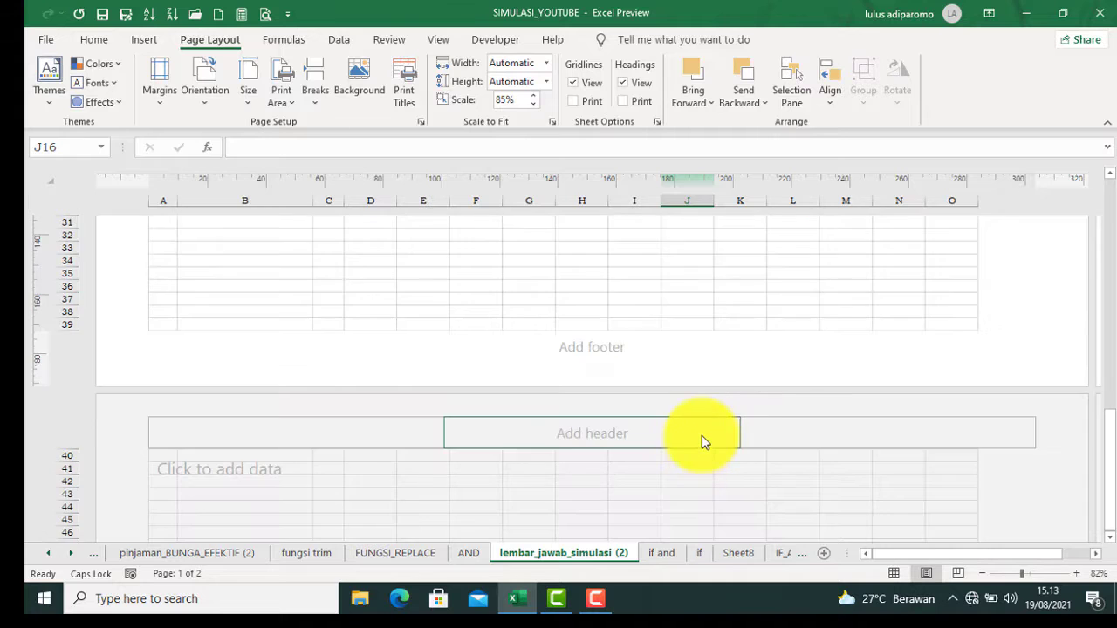
{"action": "scroll", "coordinate": [703, 436], "scroll_direction": "down", "scroll_amount": 5}
Scroll back to the top of the sheet and open the Excel Options window
{"action": "scroll", "coordinate": [703, 423], "scroll_direction": "up", "scroll_amount": 5}
{"action": "scroll", "coordinate": [706, 419], "scroll_direction": "up", "scroll_amount": 4}
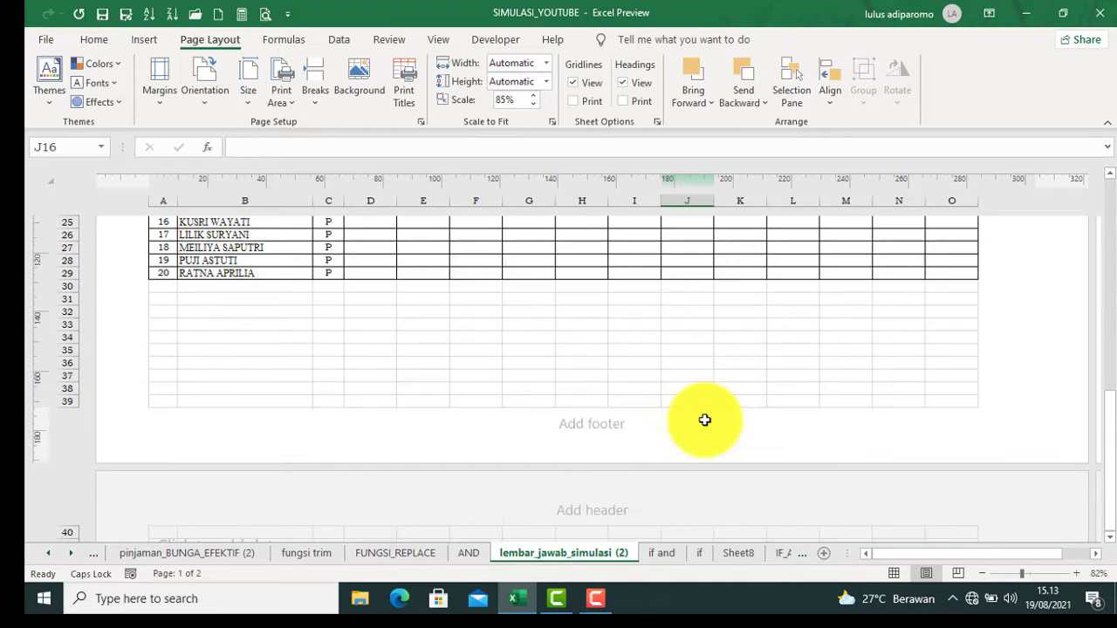
{"action": "scroll", "coordinate": [707, 416], "scroll_direction": "up", "scroll_amount": 1}
{"action": "scroll", "coordinate": [710, 415], "scroll_direction": "up", "scroll_amount": 7}
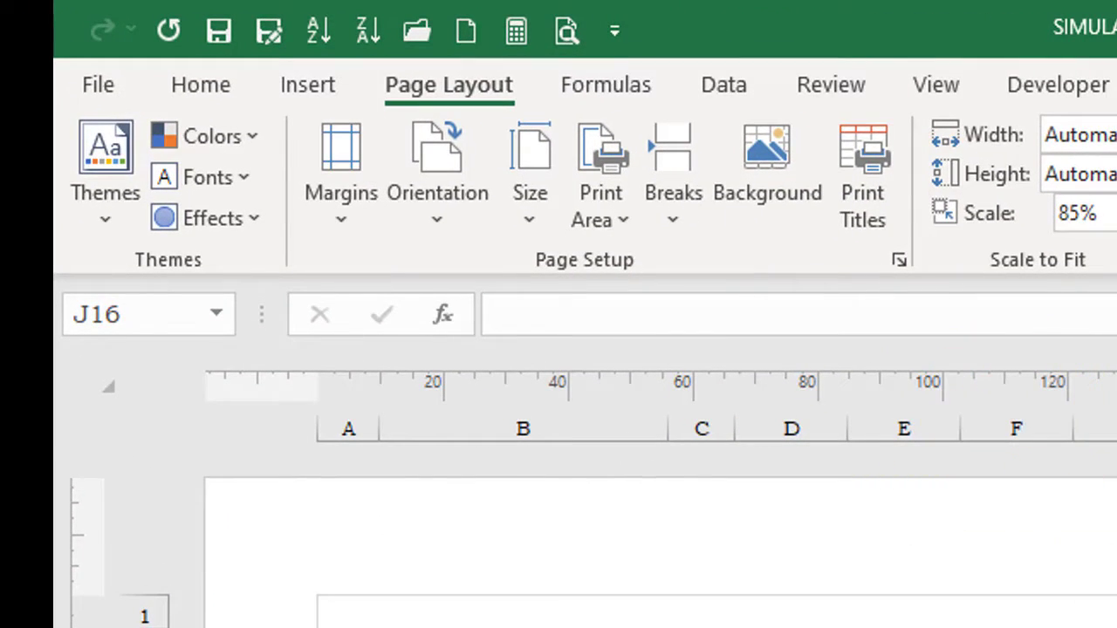
{"action": "left_click", "coordinate": [100, 87]}
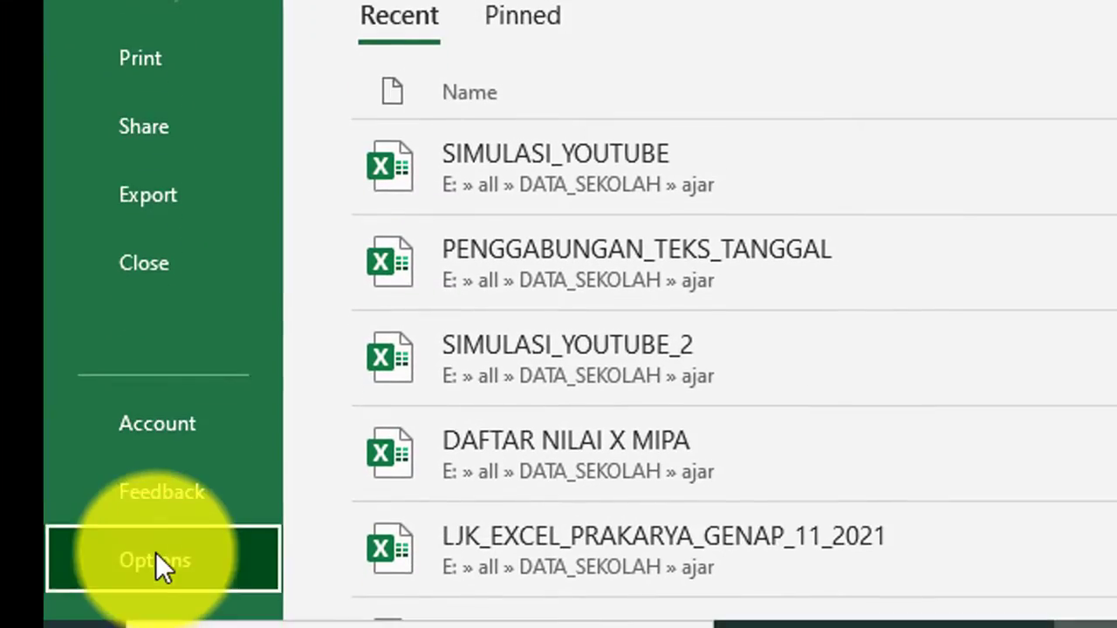
{"action": "left_click", "coordinate": [155, 555]}
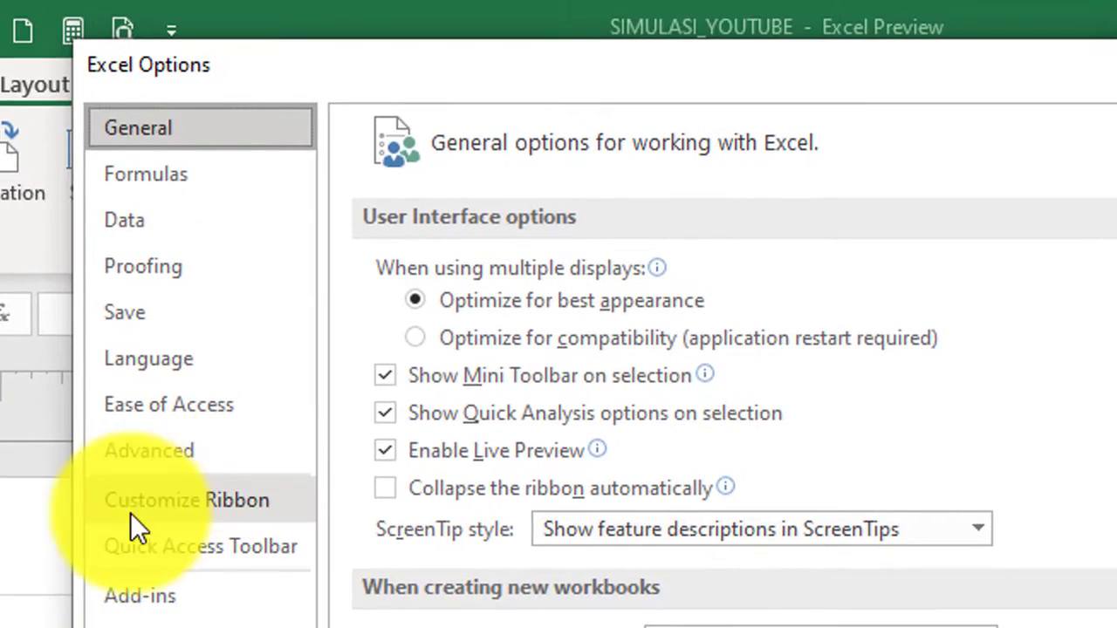
On the Advanced page, change Ruler units to Centimeters and apply the settings
{"action": "left_click", "coordinate": [160, 463]}
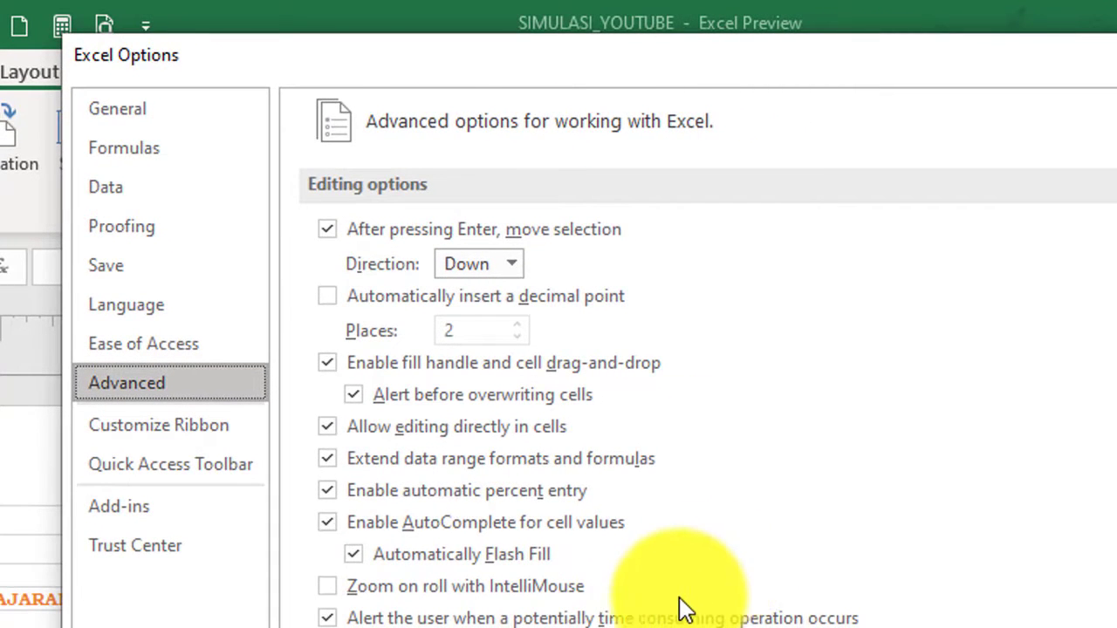
{"action": "scroll", "coordinate": [678, 605], "scroll_direction": "down", "scroll_amount": 4}
{"action": "scroll", "coordinate": [678, 606], "scroll_direction": "down", "scroll_amount": 2}
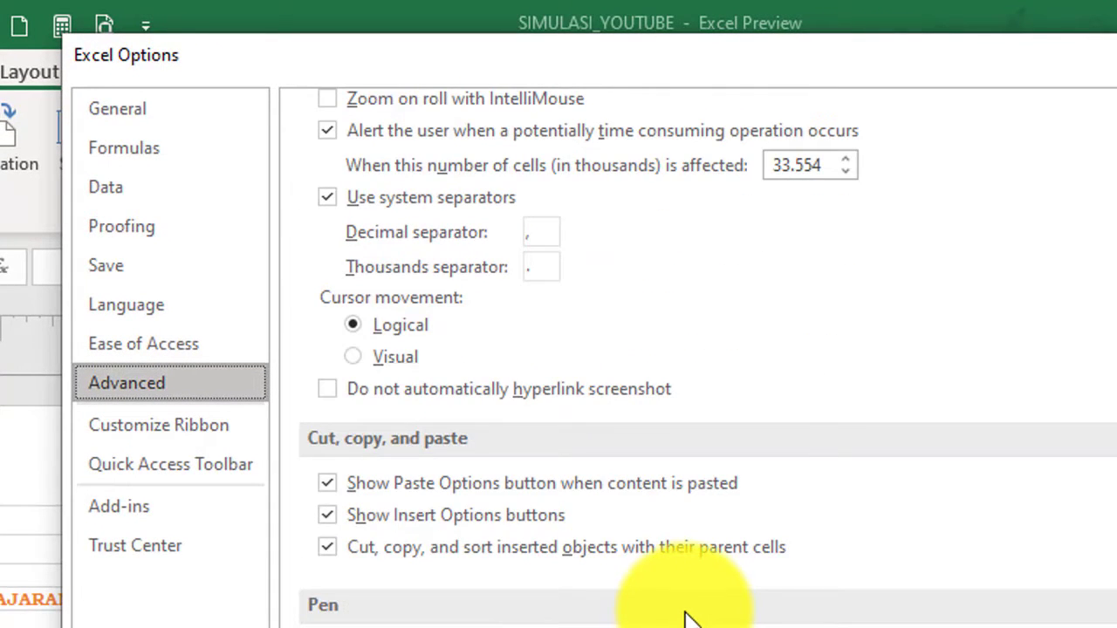
{"action": "scroll", "coordinate": [685, 618], "scroll_direction": "down", "scroll_amount": 4}
{"action": "scroll", "coordinate": [689, 620], "scroll_direction": "down", "scroll_amount": 3}
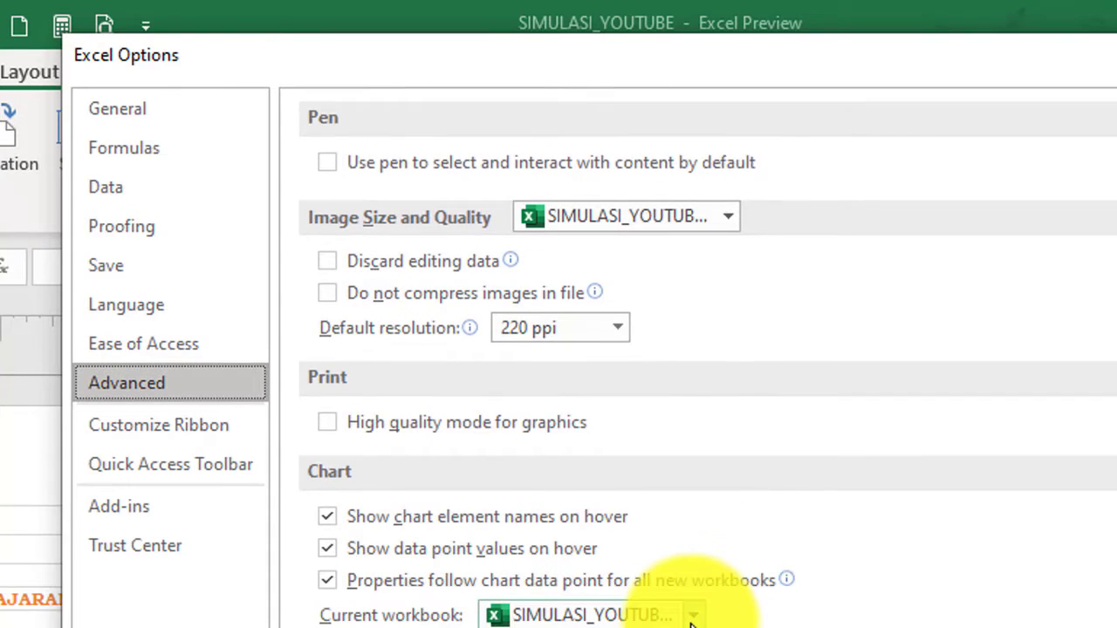
{"action": "scroll", "coordinate": [692, 618], "scroll_direction": "down", "scroll_amount": 2}
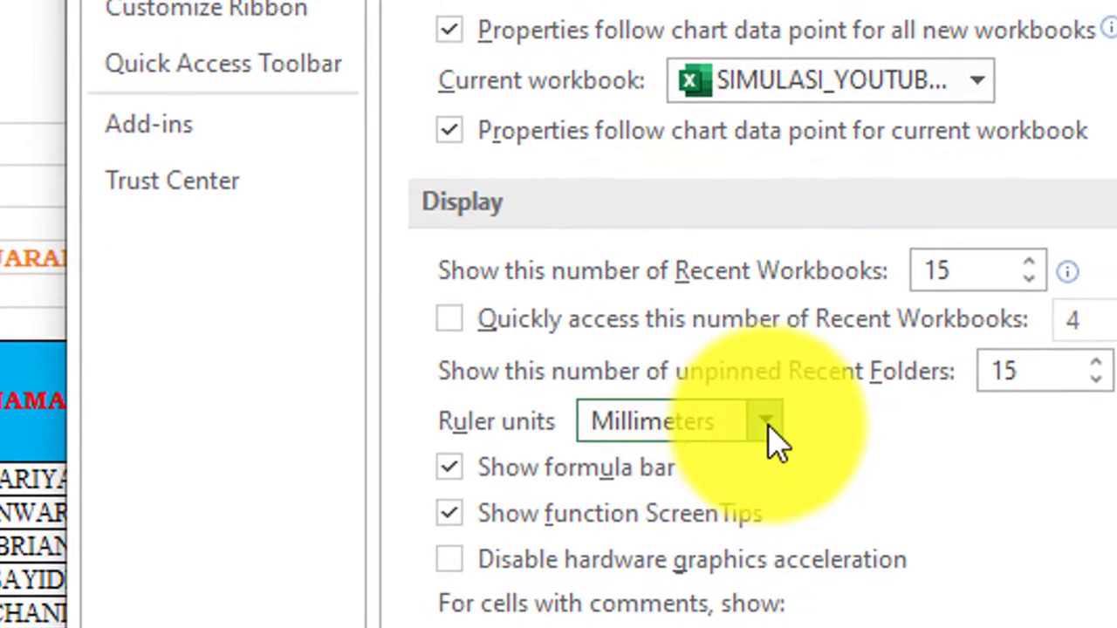
{"action": "left_click", "coordinate": [768, 436]}
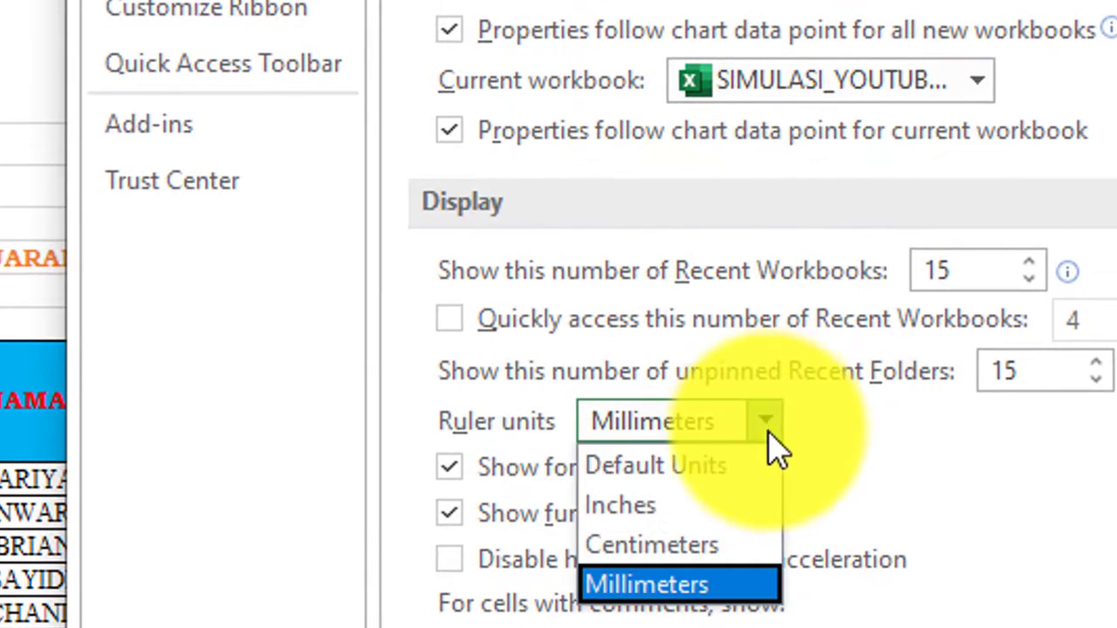
{"action": "left_click", "coordinate": [642, 545]}
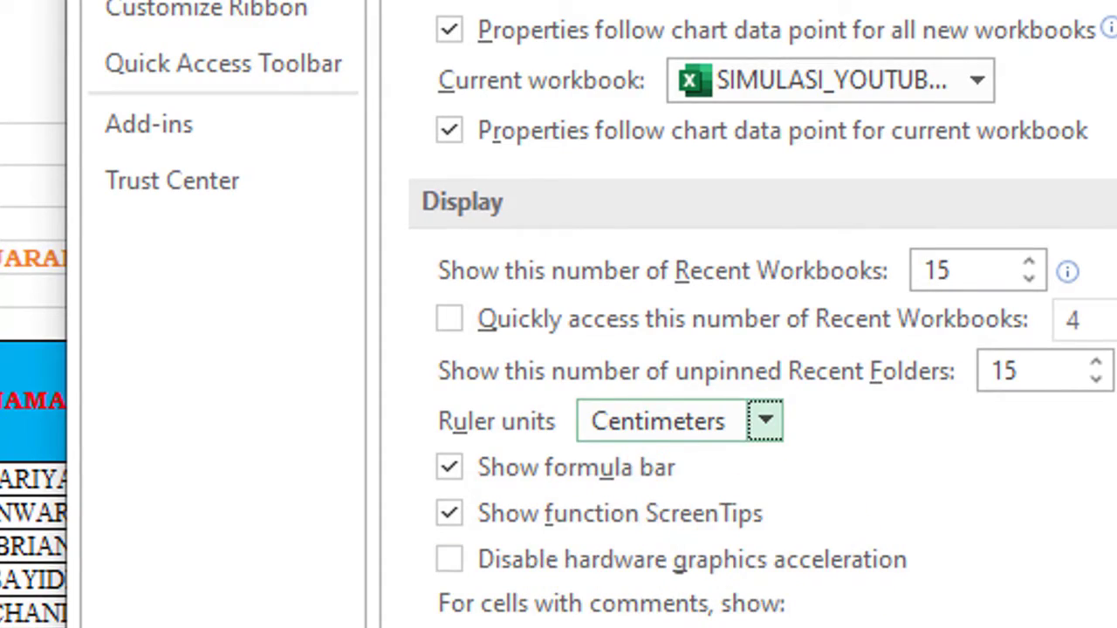
{"action": "left_click", "coordinate": [937, 518]}
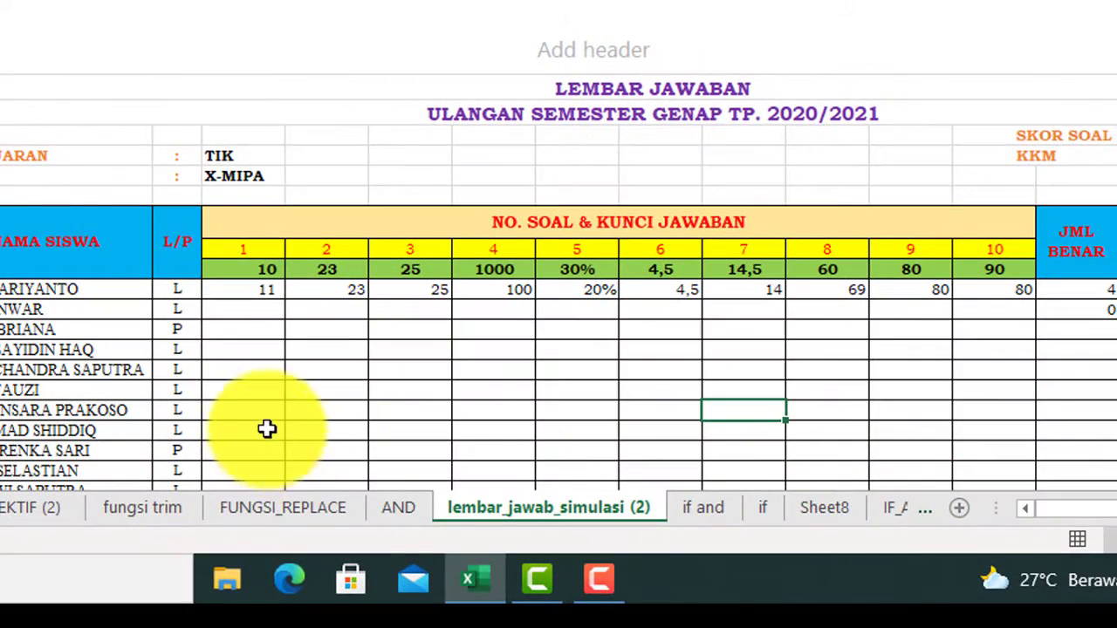
Select the student rows 10 to 29 and set their row height to 1 cm
{"action": "left_click", "coordinate": [554, 391]}
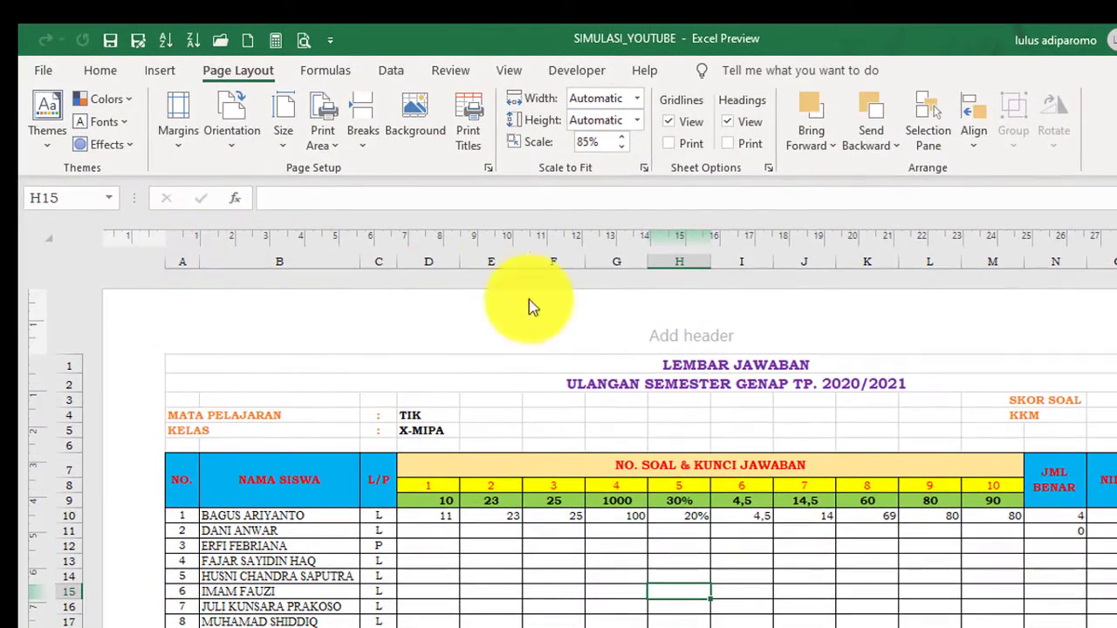
{"action": "scroll", "coordinate": [474, 454], "scroll_direction": "down", "scroll_amount": 3}
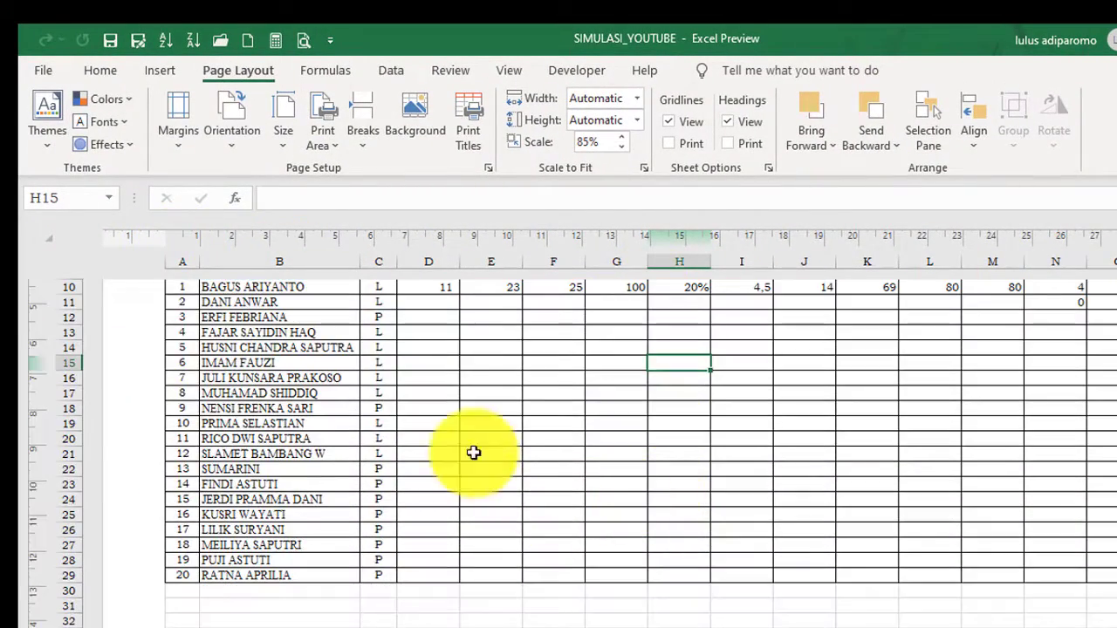
{"action": "scroll", "coordinate": [559, 379], "scroll_direction": "up", "scroll_amount": 2}
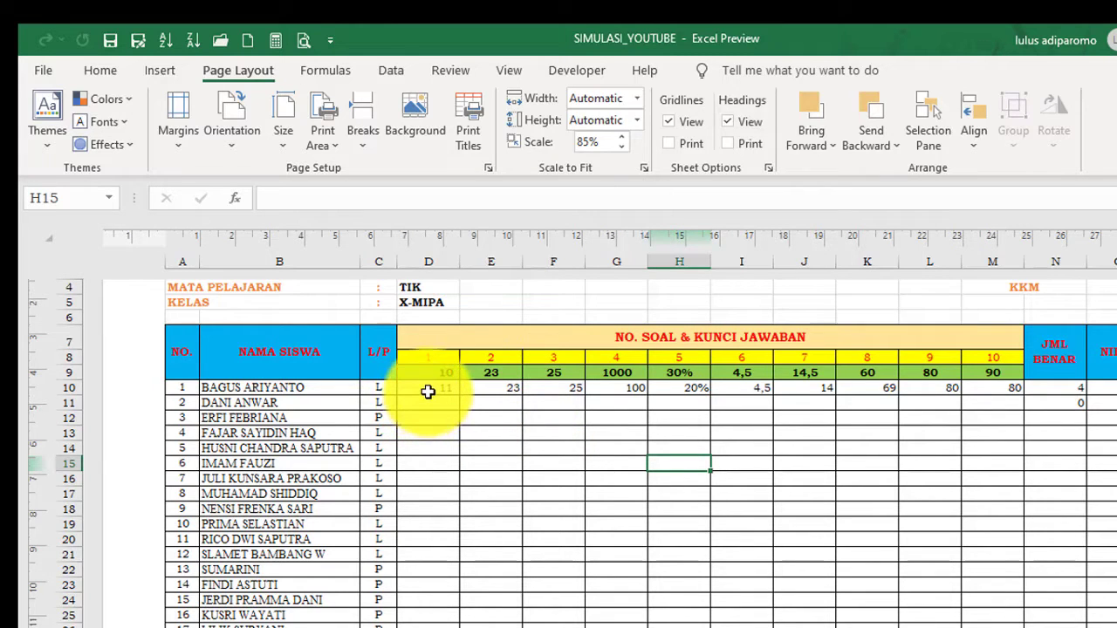
{"action": "left_click_drag", "start_coordinate": [427, 392], "coordinate": [418, 622]}
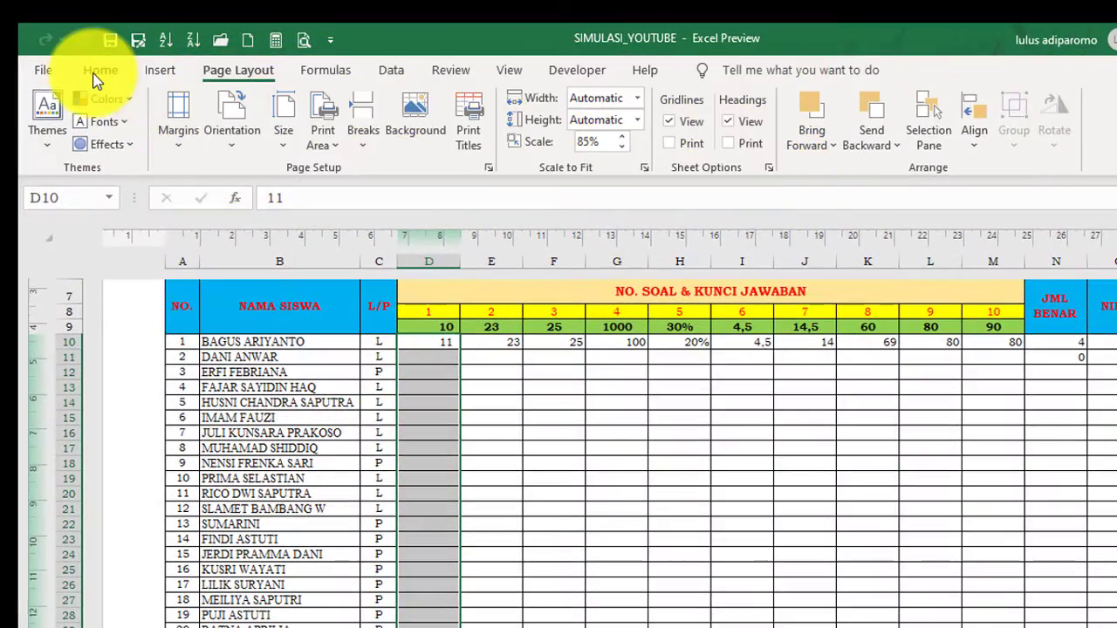
{"action": "left_click", "coordinate": [96, 80]}
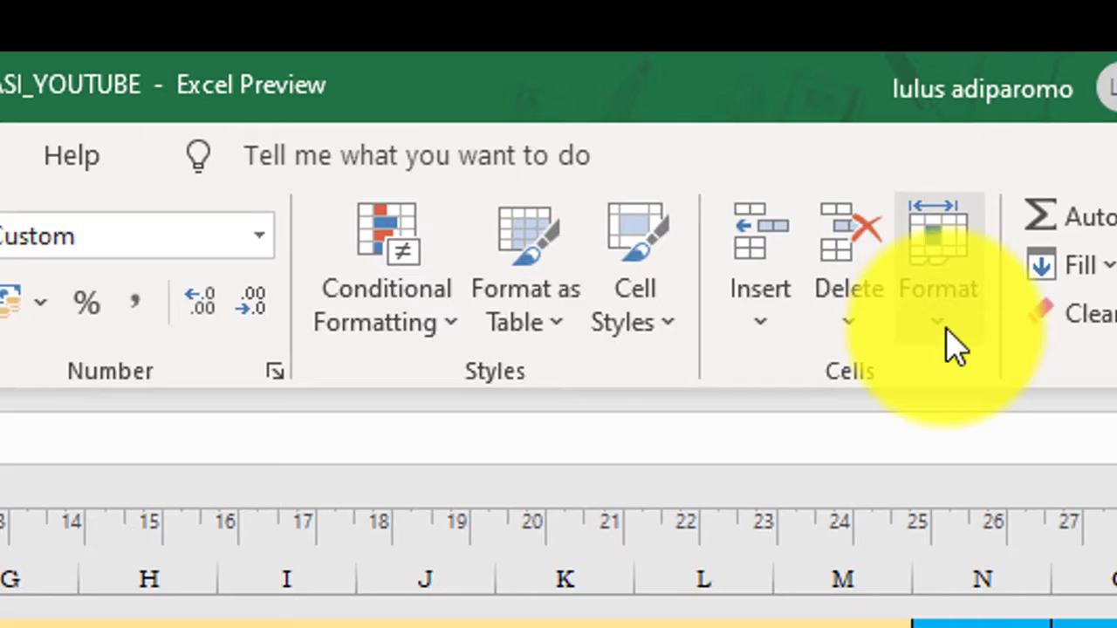
{"action": "left_click", "coordinate": [1043, 148]}
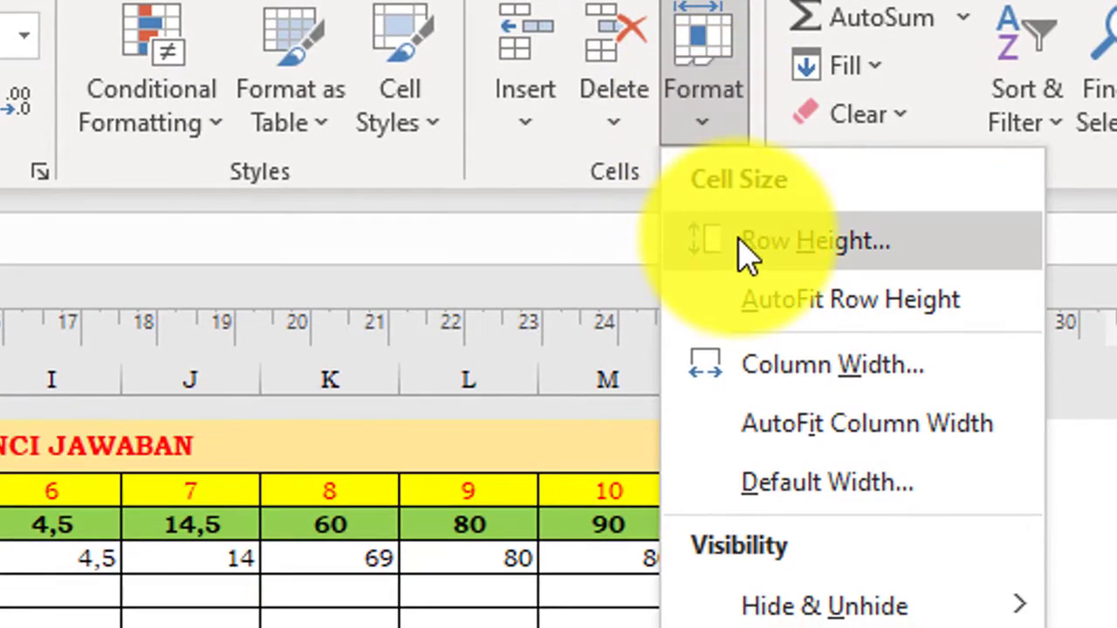
{"action": "left_click", "coordinate": [749, 245]}
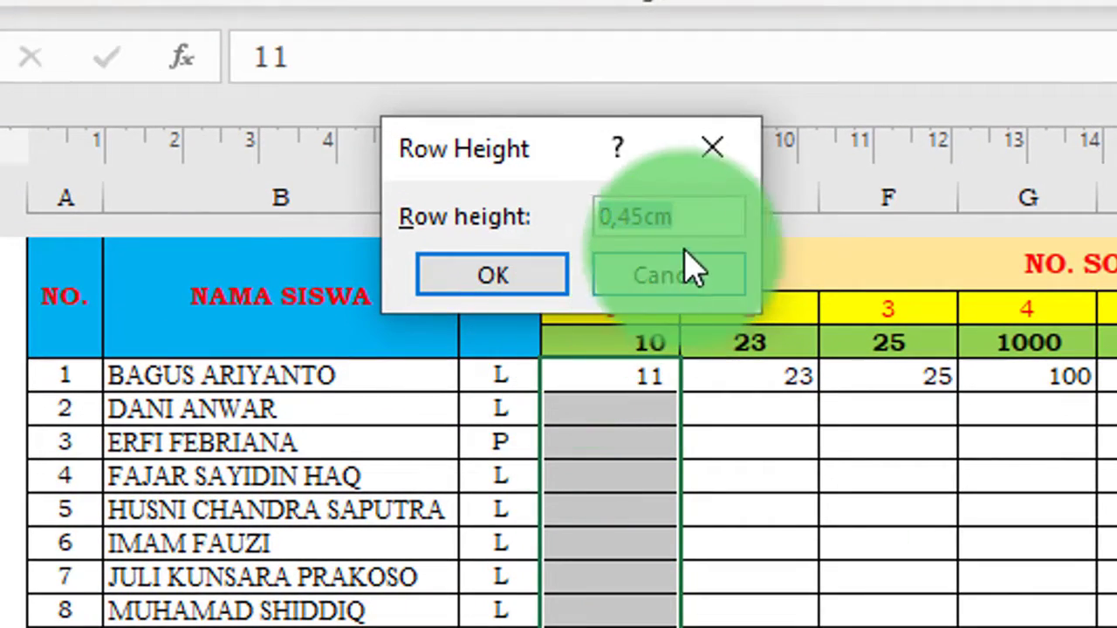
{"action": "left_click", "coordinate": [676, 218]}
{"action": "type", "text": "1"}
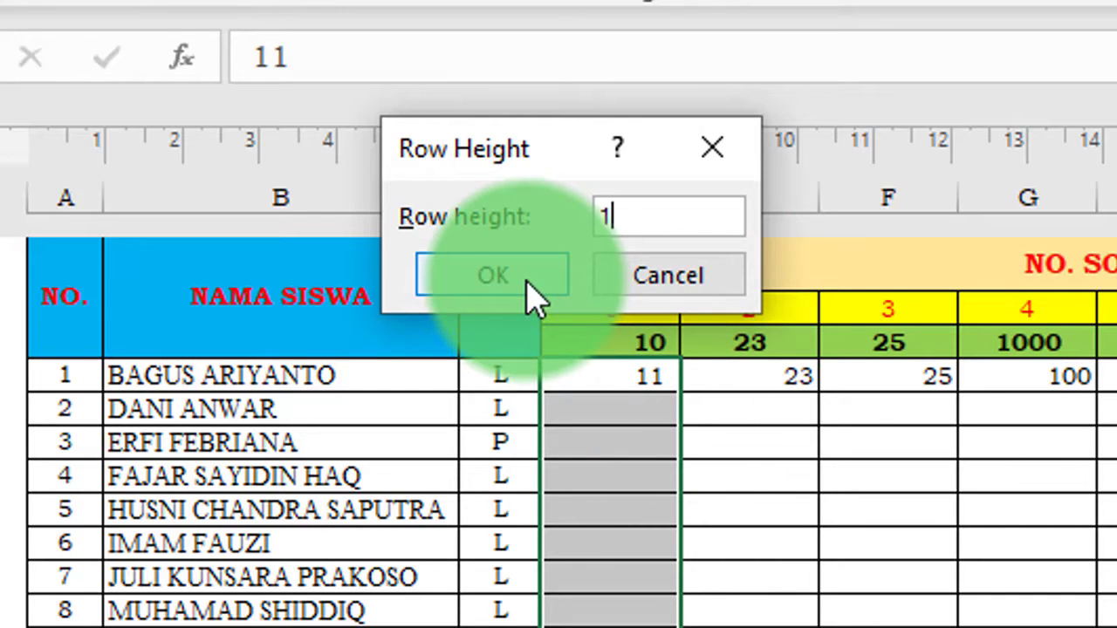
{"action": "left_click", "coordinate": [494, 278]}
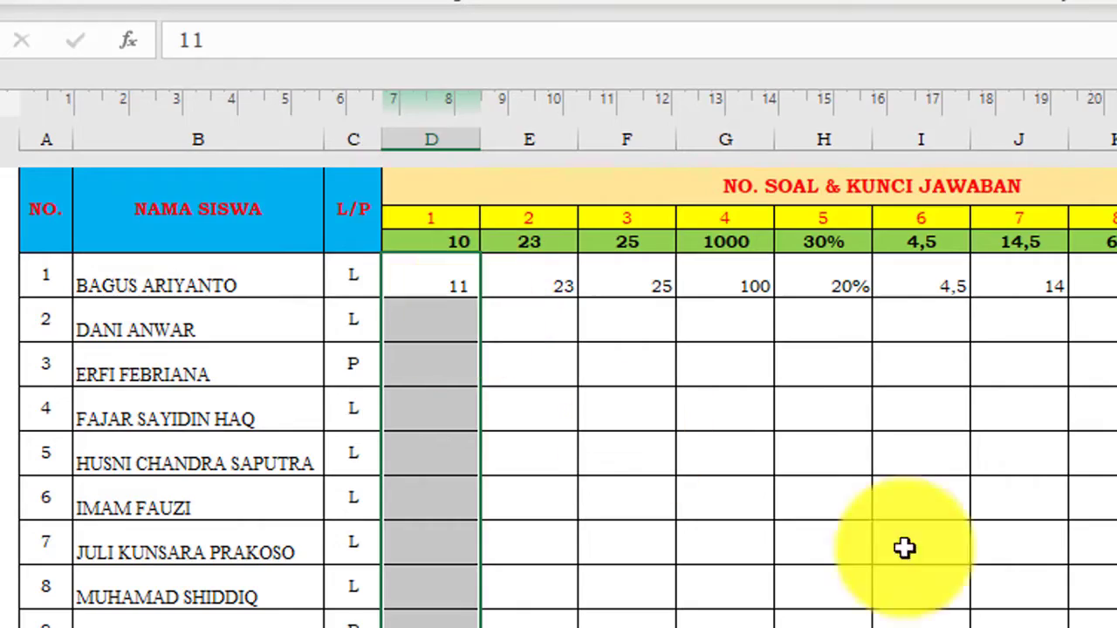
{"action": "left_click", "coordinate": [824, 542]}
Set columns D to M to a width of 1 cm and scroll to check the result
{"action": "left_click_drag", "start_coordinate": [436, 290], "coordinate": [1050, 311]}
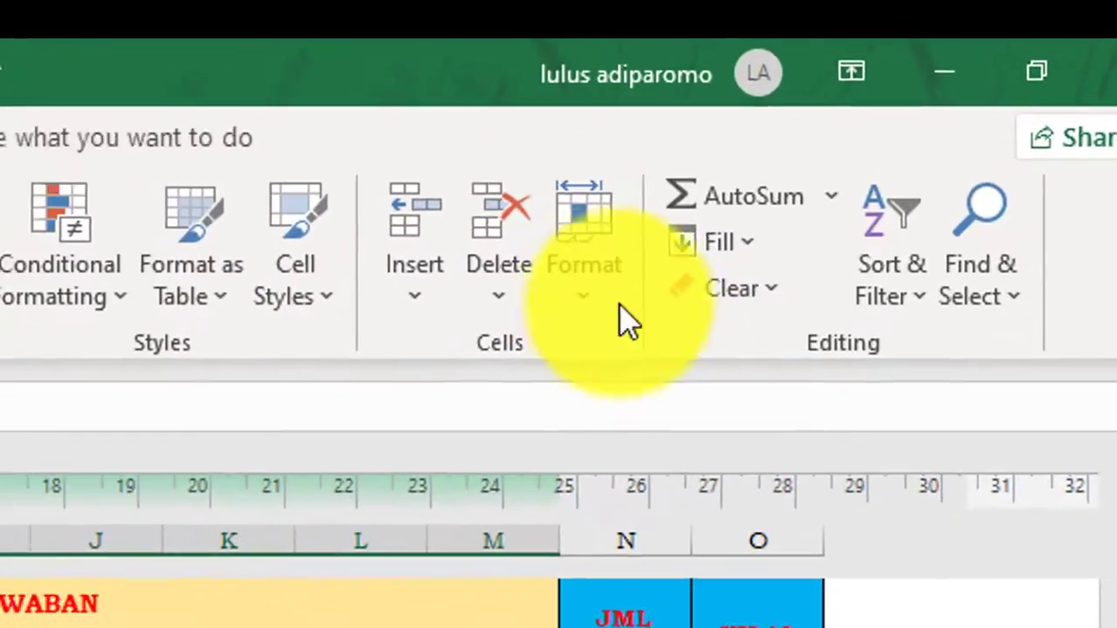
{"action": "left_click", "coordinate": [947, 54]}
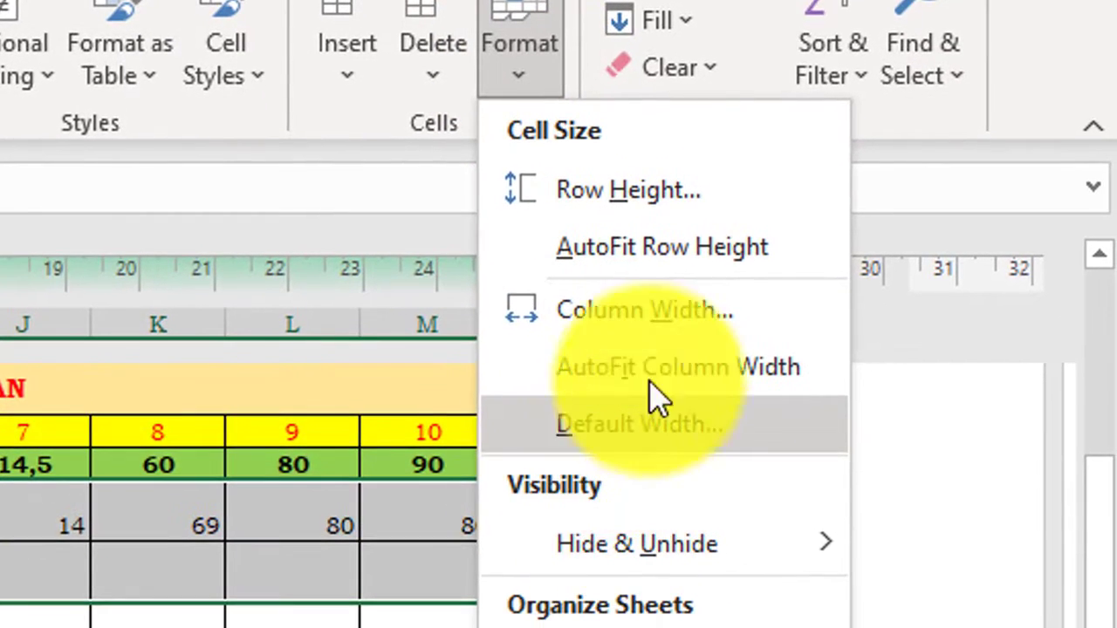
{"action": "left_click", "coordinate": [663, 350]}
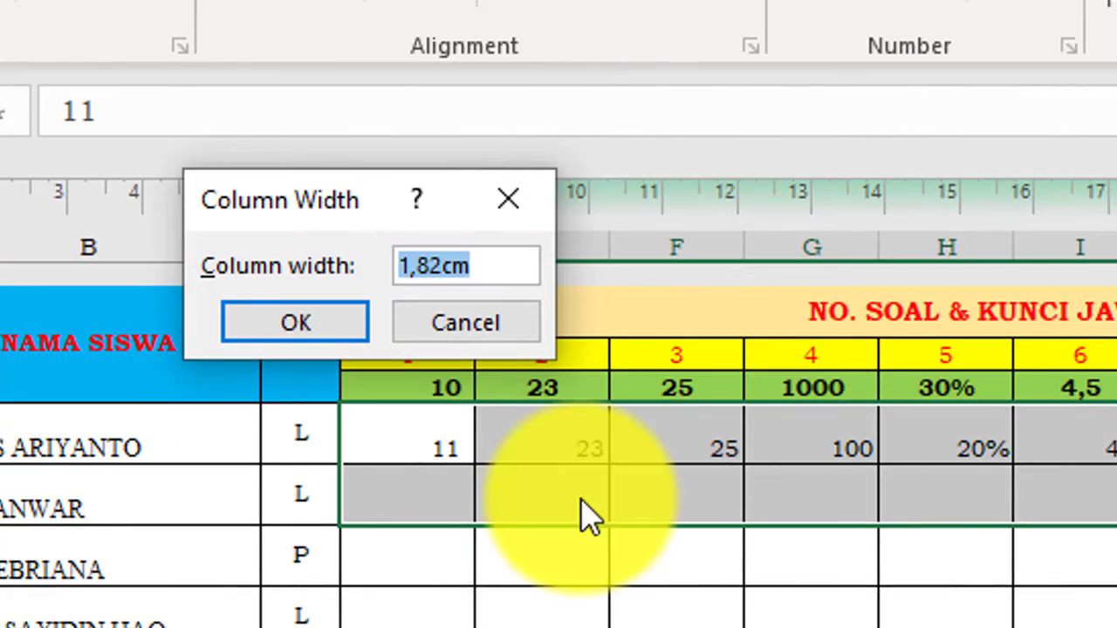
{"action": "type", "text": "1"}
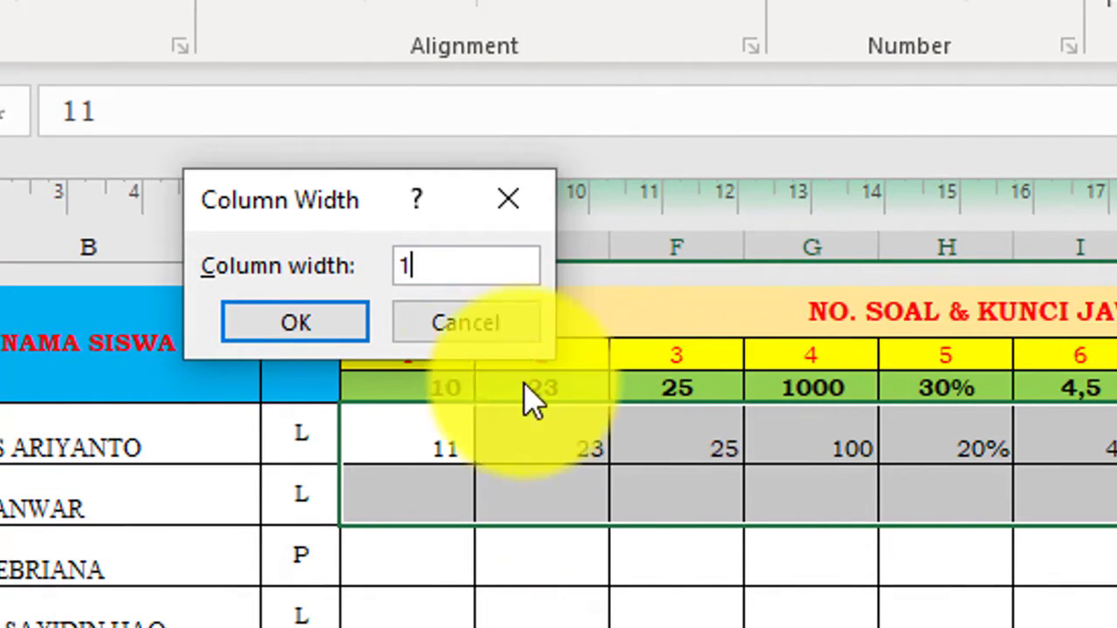
{"action": "left_click", "coordinate": [301, 320]}
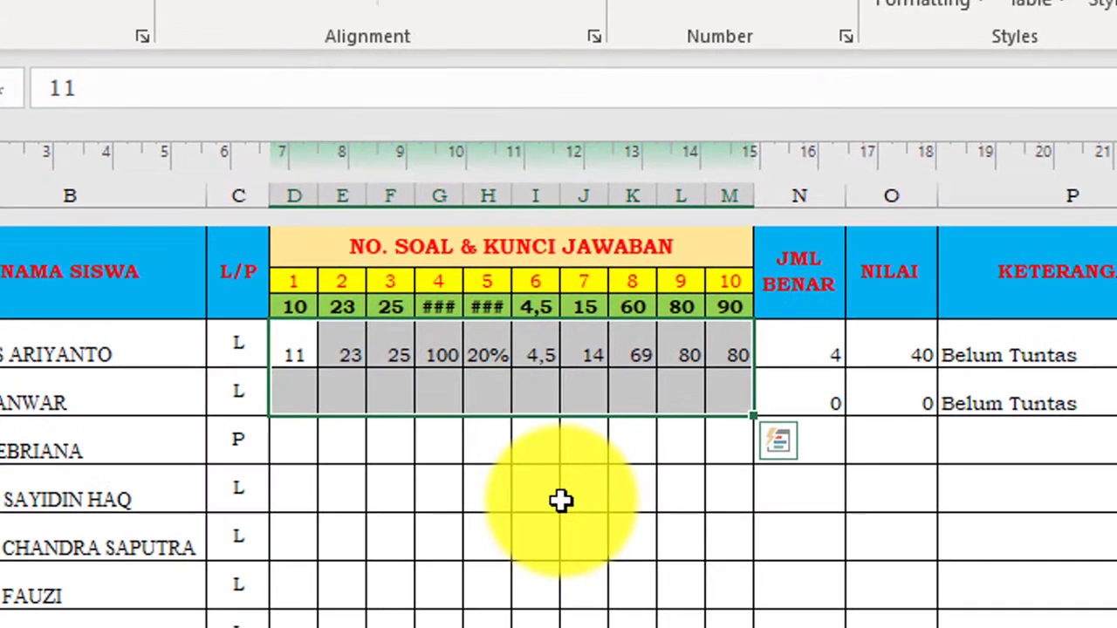
{"action": "left_click", "coordinate": [561, 500]}
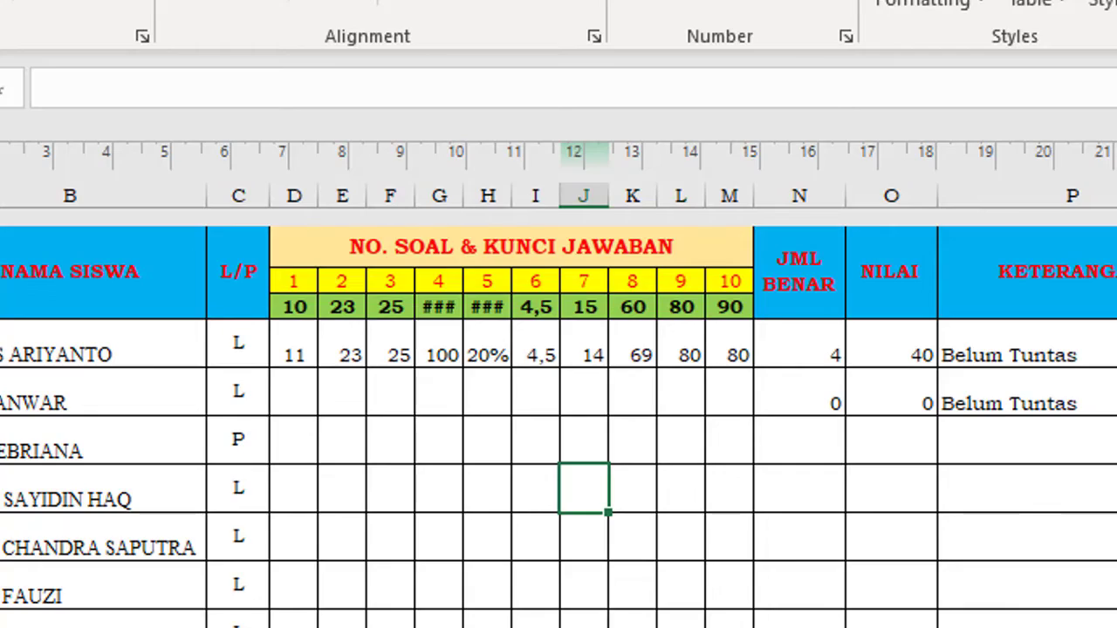
{"action": "scroll", "coordinate": [1022, 568], "scroll_direction": "up", "scroll_amount": 3}
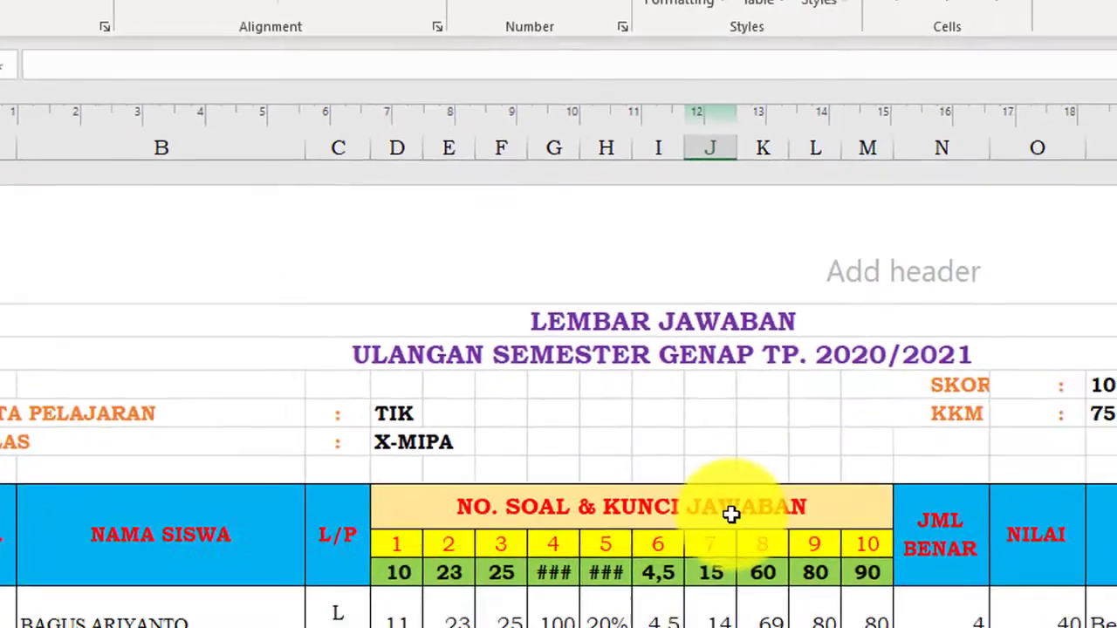
{"action": "scroll", "coordinate": [731, 515], "scroll_direction": "down", "scroll_amount": 3}
{"action": "scroll", "coordinate": [654, 441], "scroll_direction": "up", "scroll_amount": 1}
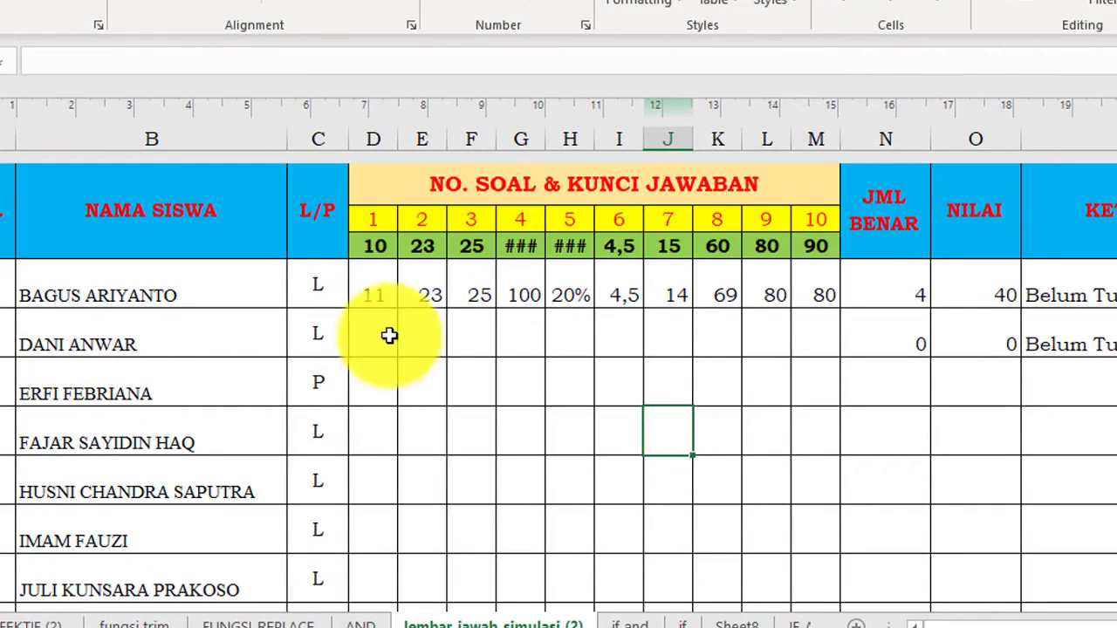
Reselect columns D to M and change their width to 1,4 cm
{"action": "left_click_drag", "start_coordinate": [372, 297], "coordinate": [821, 314]}
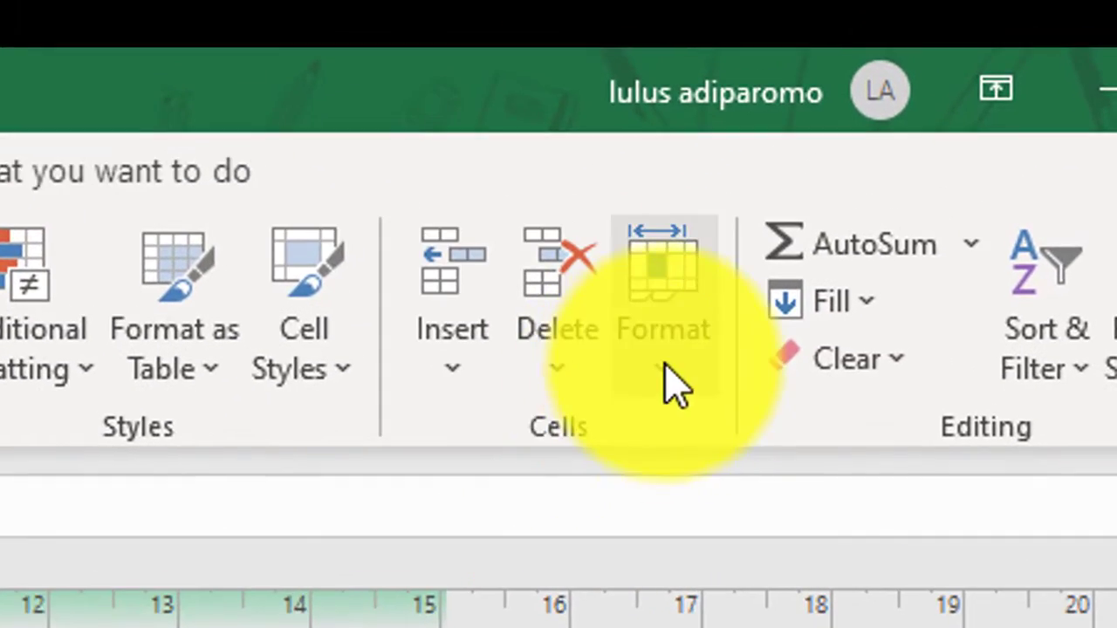
{"action": "left_click", "coordinate": [672, 384]}
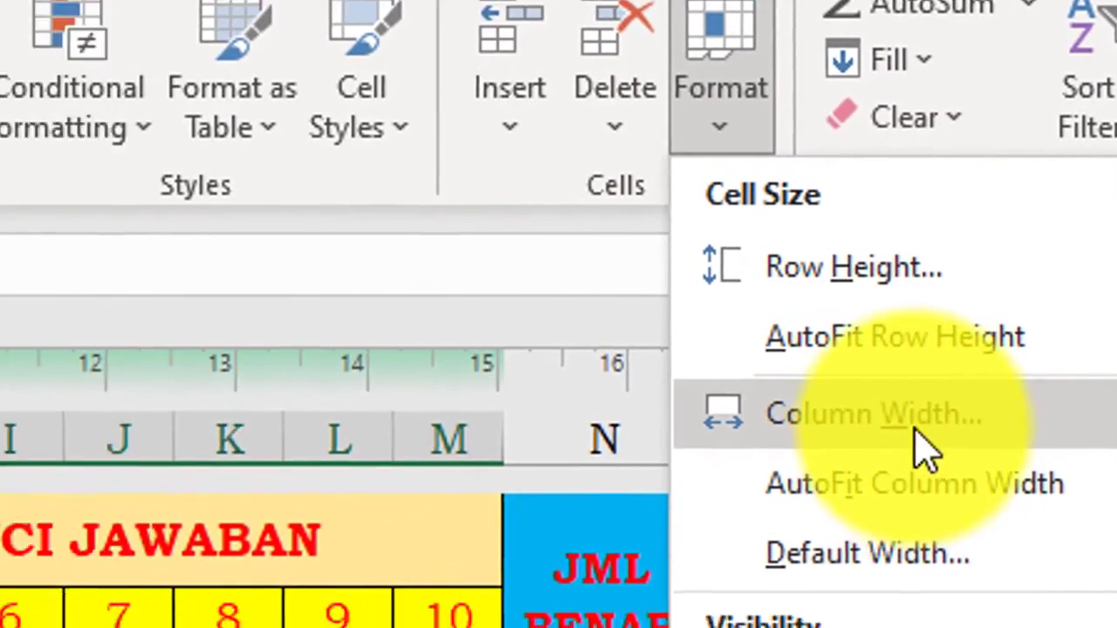
{"action": "left_click", "coordinate": [873, 414]}
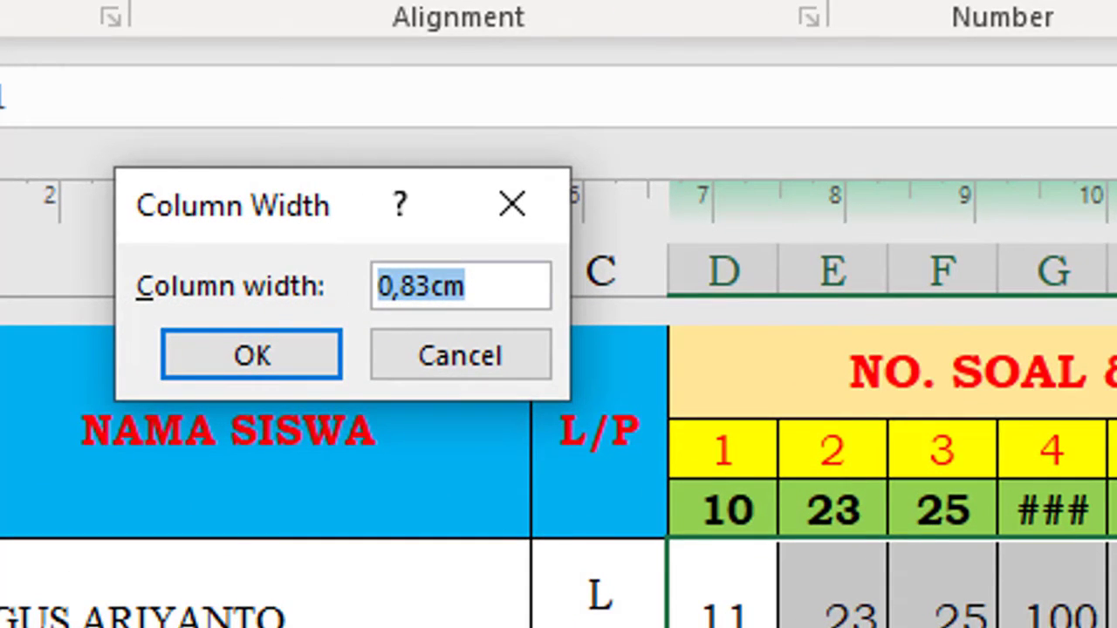
{"action": "type", "text": "1,4"}
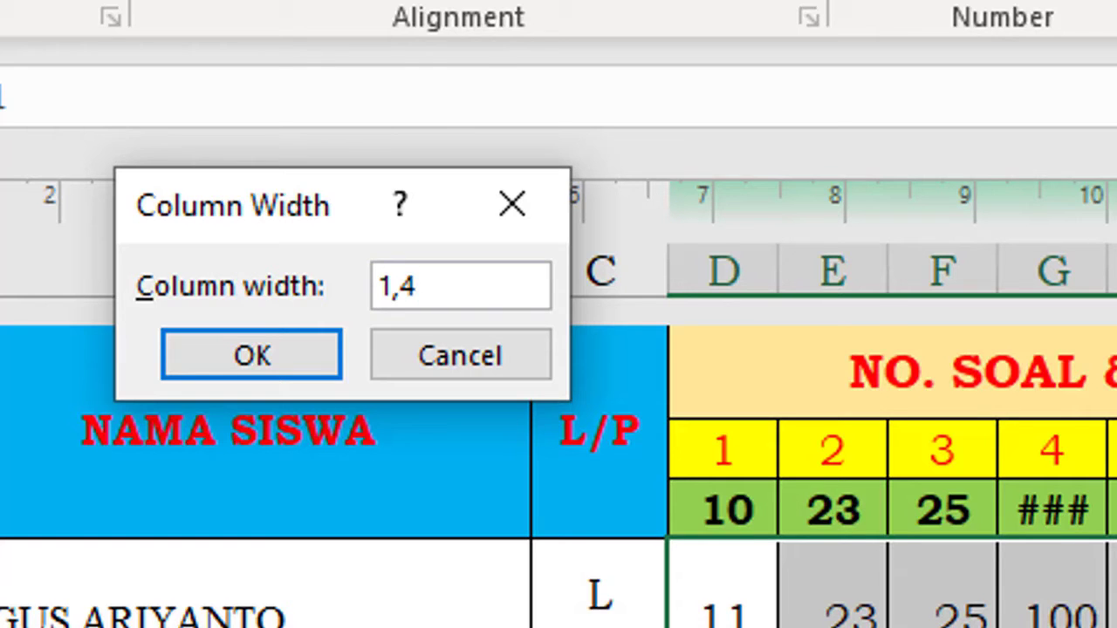
{"action": "key", "text": "Return"}
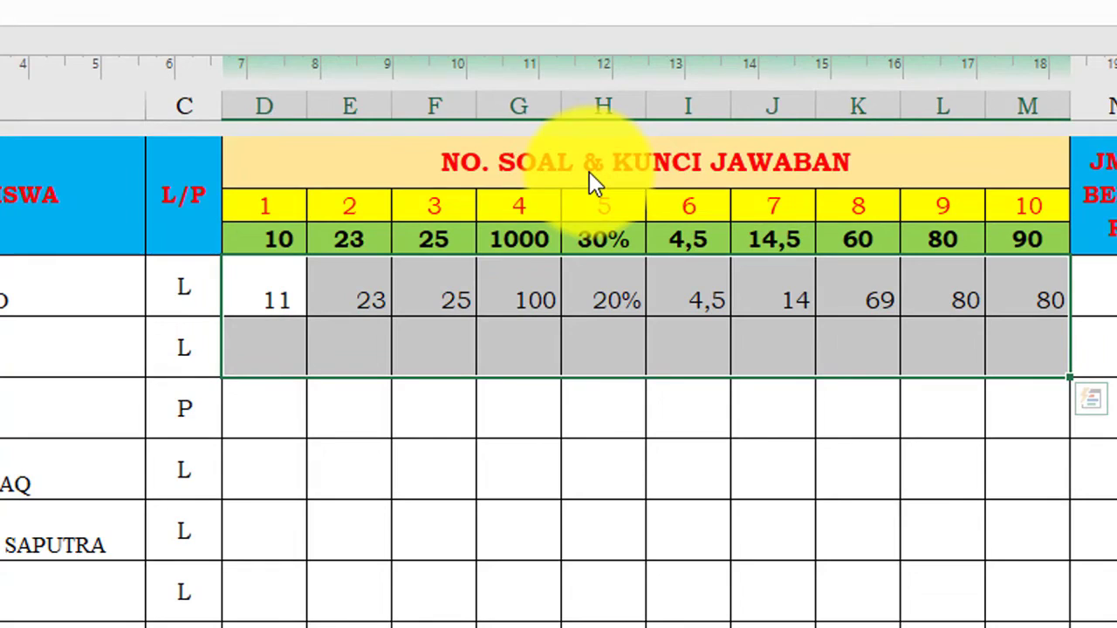
{"action": "left_click", "coordinate": [712, 386]}
Scroll up to the page header and zoom out to about 87% to view the full page
{"action": "scroll", "coordinate": [743, 415], "scroll_direction": "down", "scroll_amount": 2}
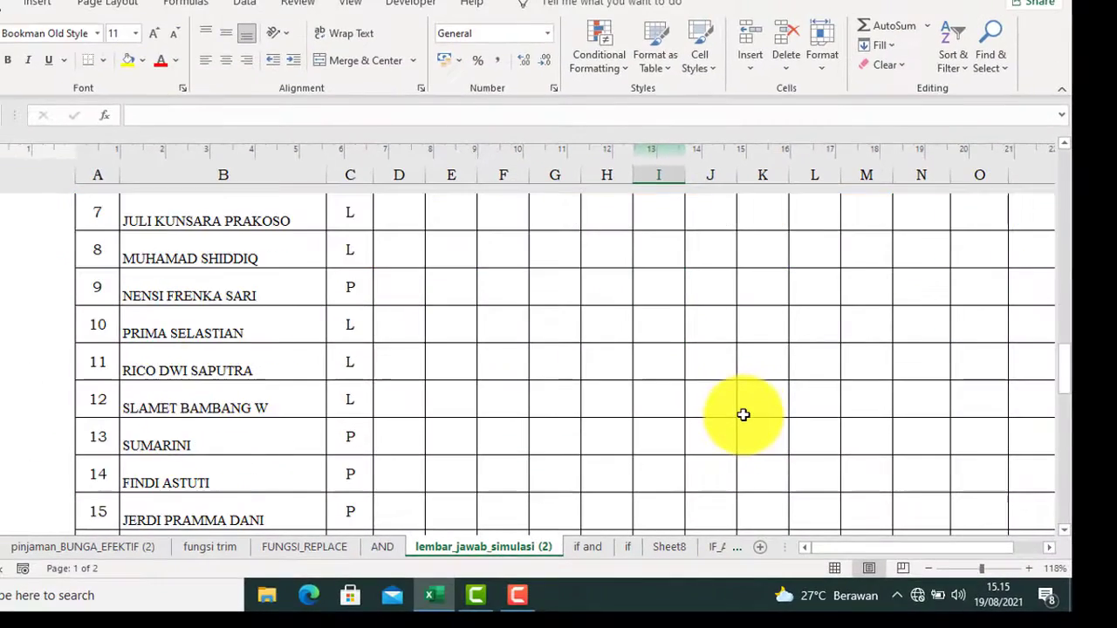
{"action": "scroll", "coordinate": [743, 415], "scroll_direction": "up", "scroll_amount": 3}
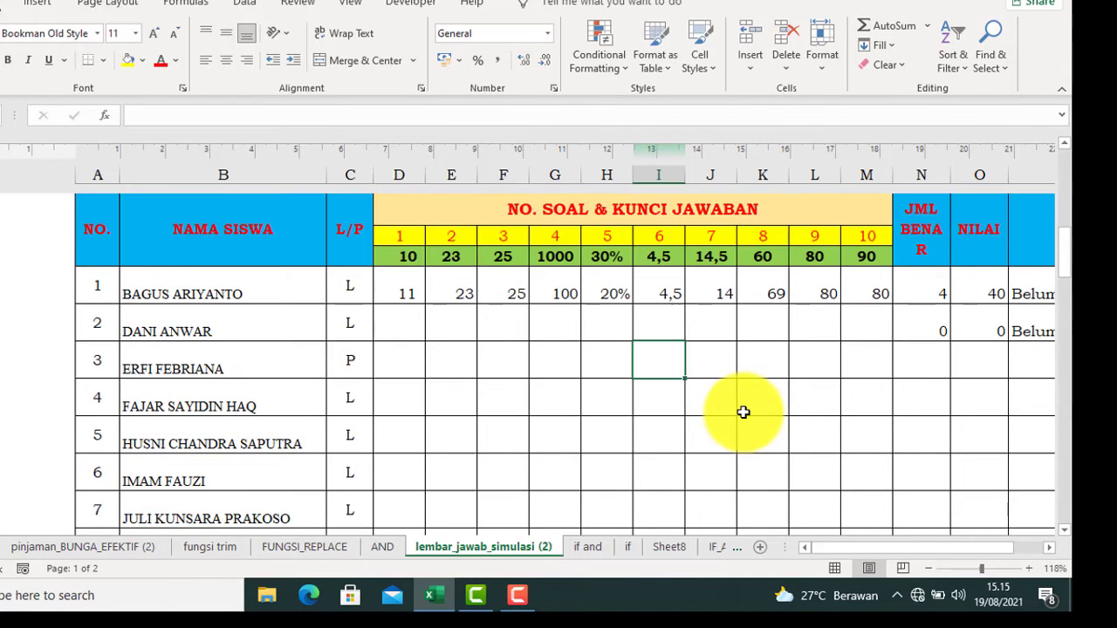
{"action": "scroll", "coordinate": [743, 412], "scroll_direction": "up", "scroll_amount": 3}
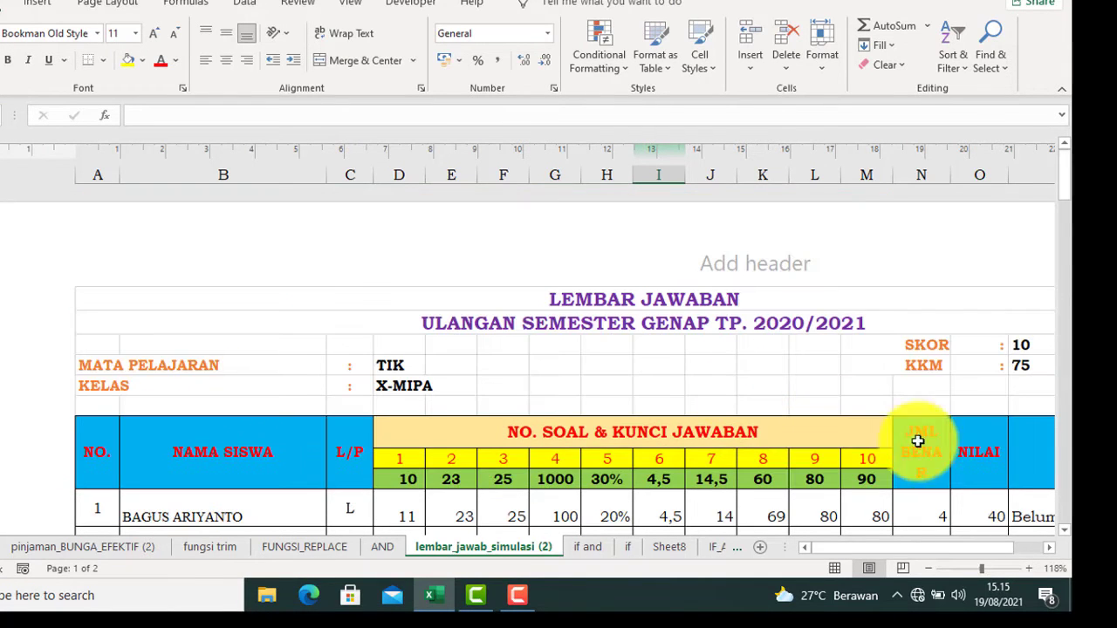
{"action": "left_click", "coordinate": [974, 569]}
{"action": "left_click", "coordinate": [971, 367]}
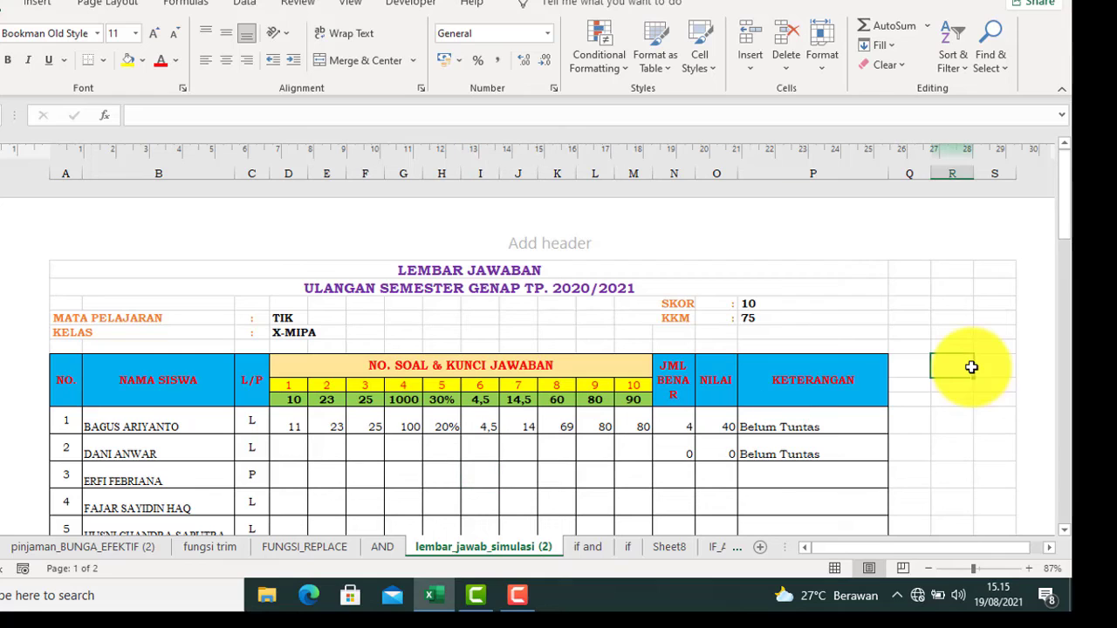